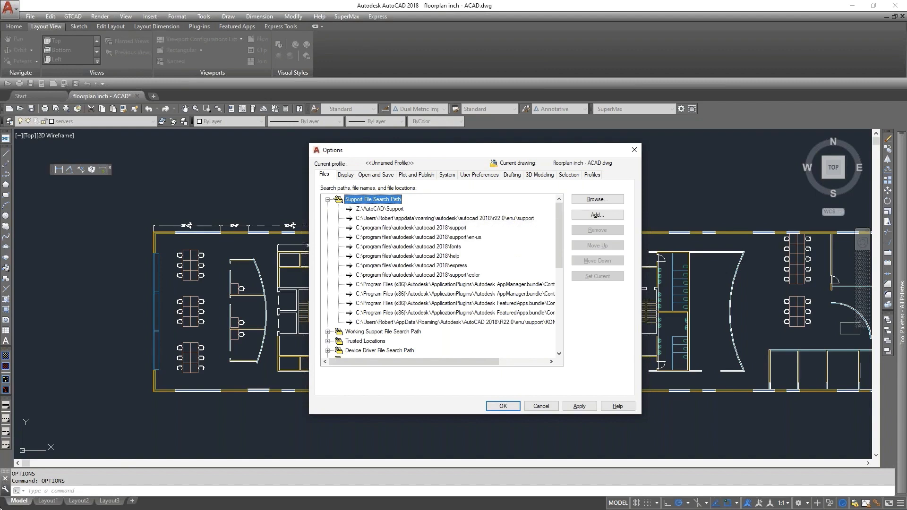
# - Switch to File Explorer and examine the contents of the AutoCAD folder on drive Z
pyautogui.click(1, 509)
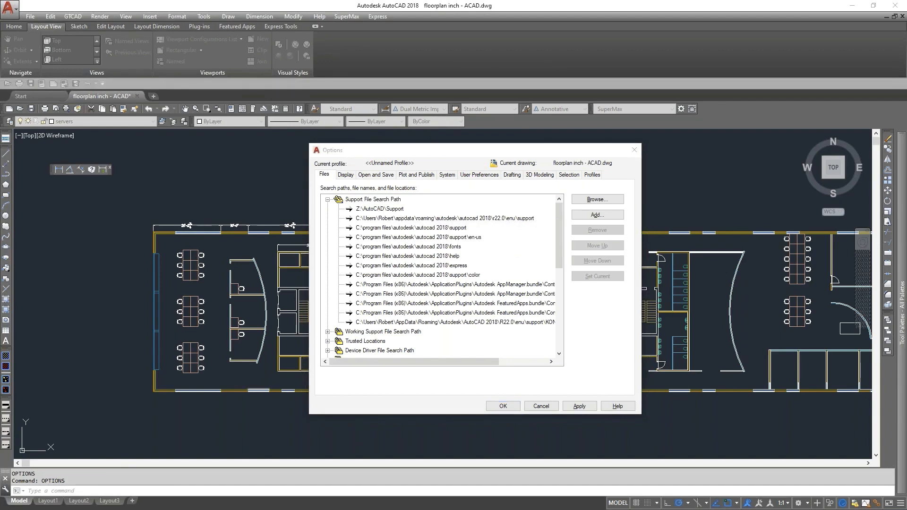
pyautogui.hotkey('alt', 'Tab')
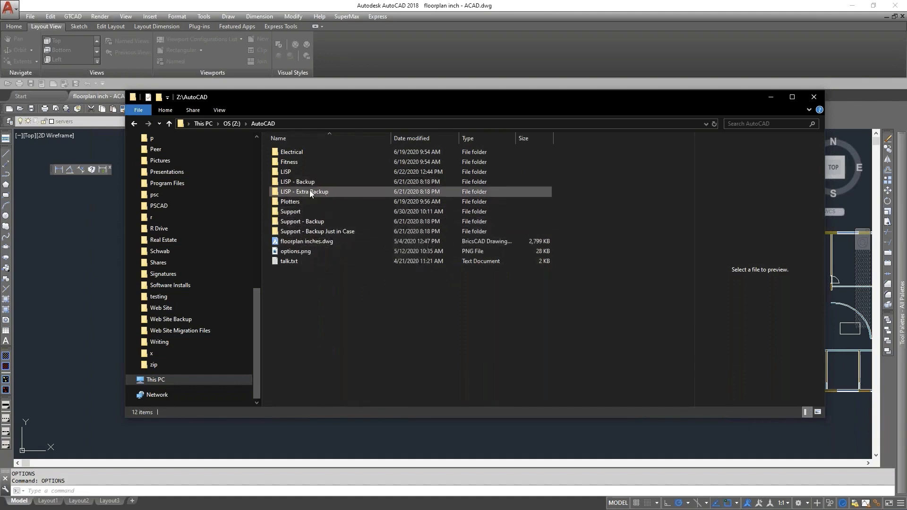
pyautogui.moveTo(310, 190)
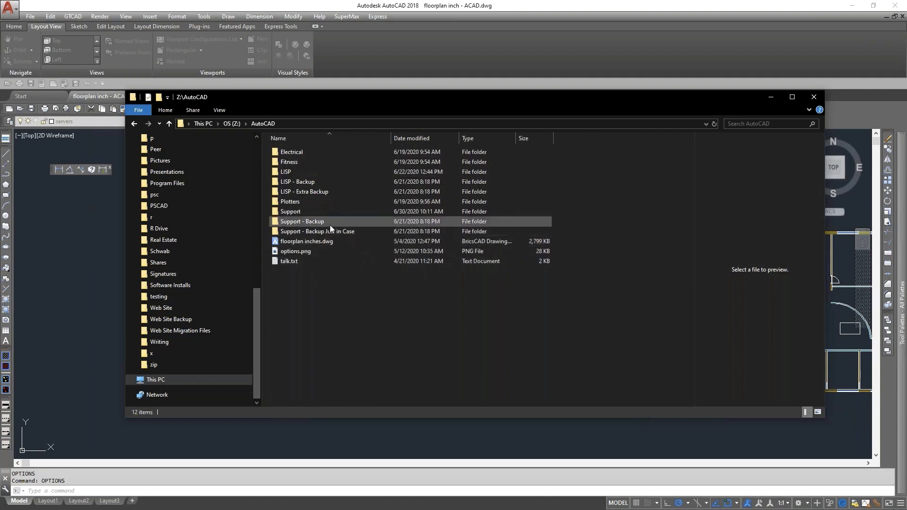
pyautogui.moveTo(324, 242)
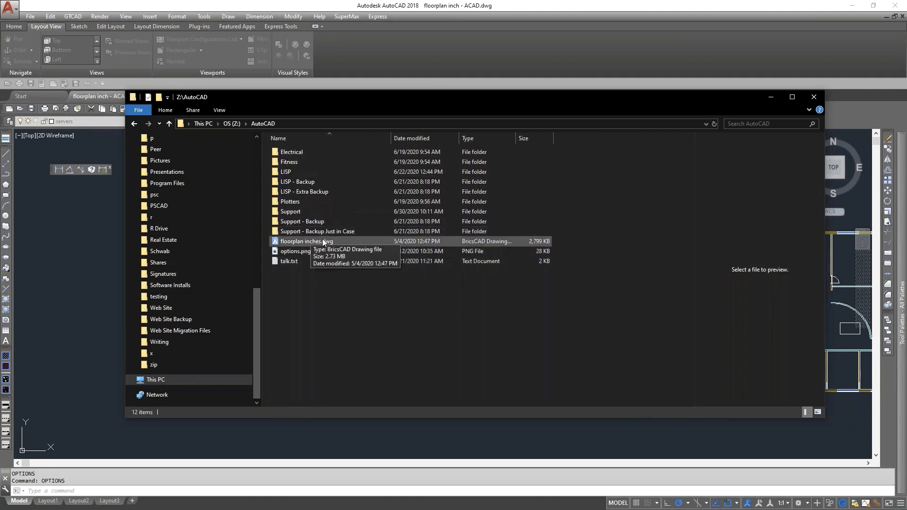
# - Browse to the Support folder inside Z:\BricsCAD to examine its files
pyautogui.click(231, 123)
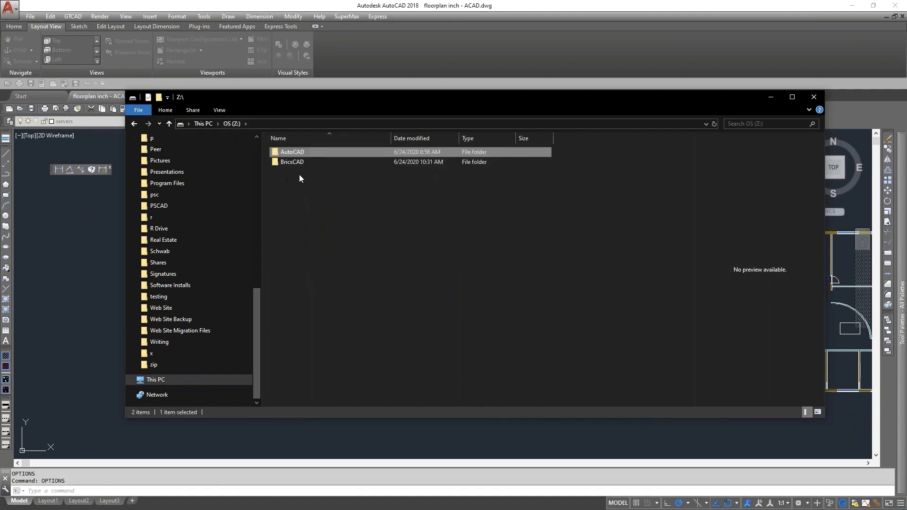
pyautogui.click(293, 162)
pyautogui.doubleClick(293, 162)
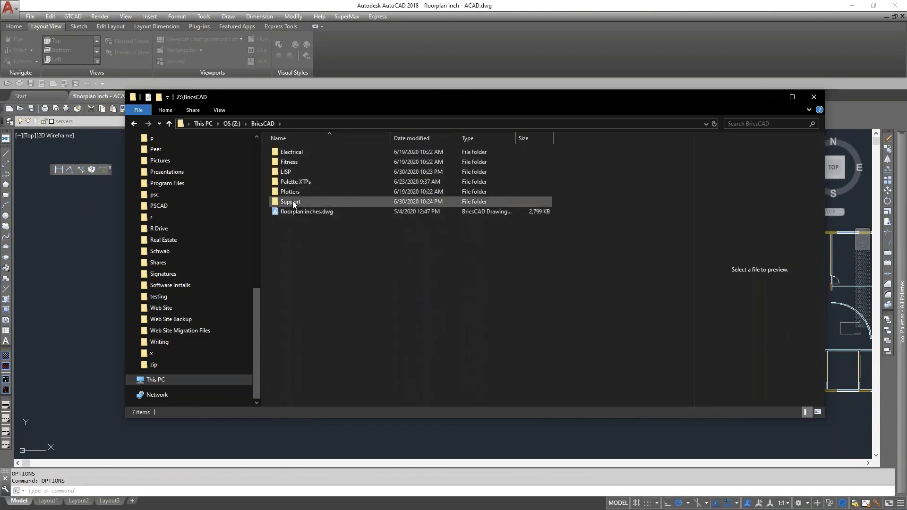
pyautogui.doubleClick(293, 202)
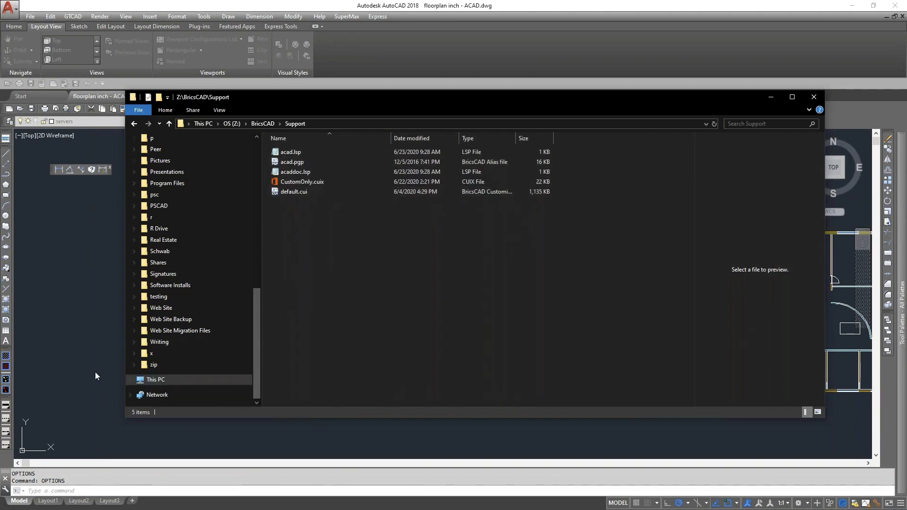
# - Switch to BricsCAD, open the Settings dialog with the OPTIONS command and search it for "support file"
pyautogui.click(47, 388)
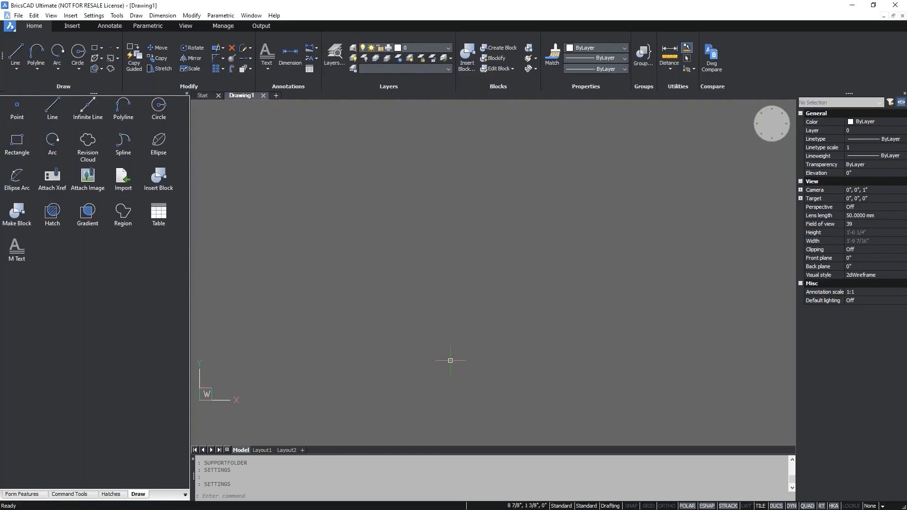
pyautogui.write('options')
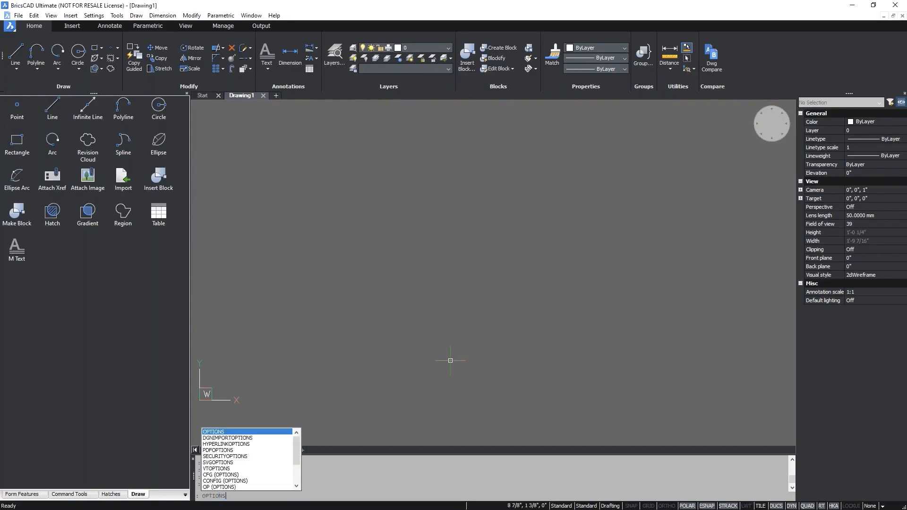
pyautogui.press('Return')
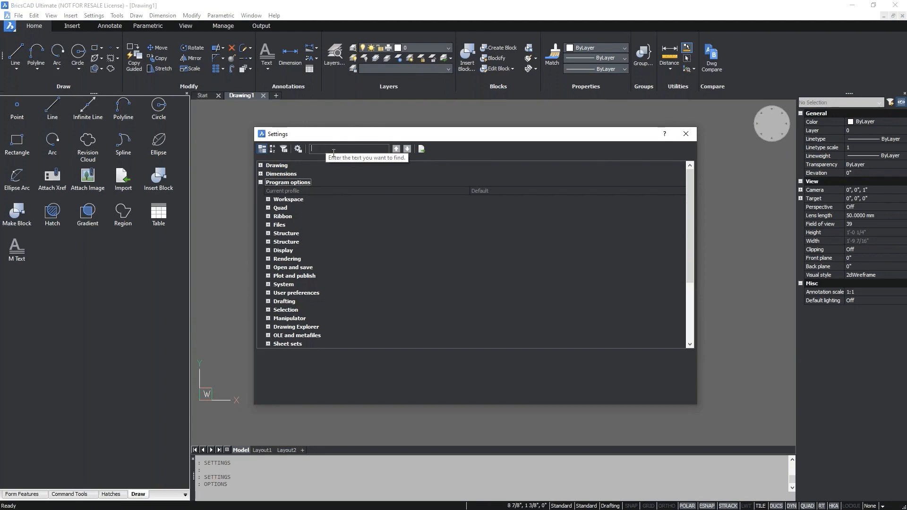
pyautogui.write('support file')
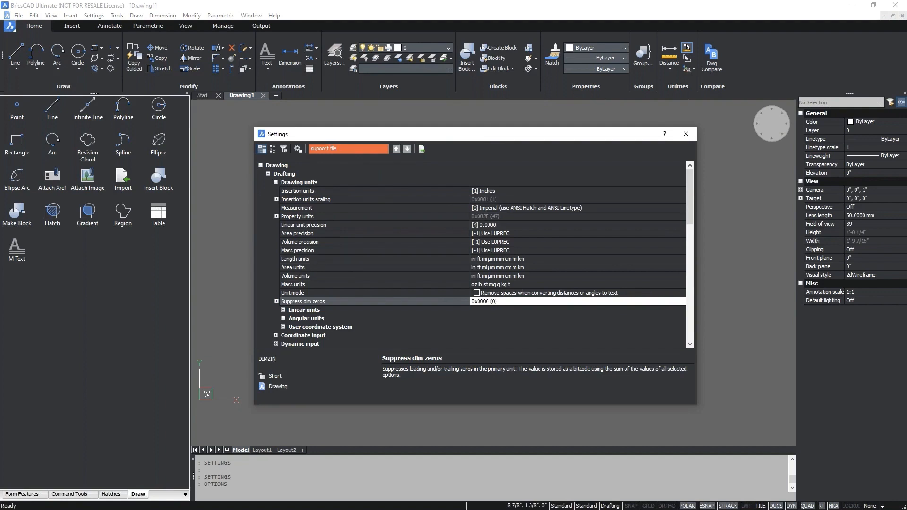
pyautogui.press('BackSpace')
pyautogui.press('BackSpace')
pyautogui.press('BackSpace')
pyautogui.press('BackSpace')
pyautogui.write('port fil')
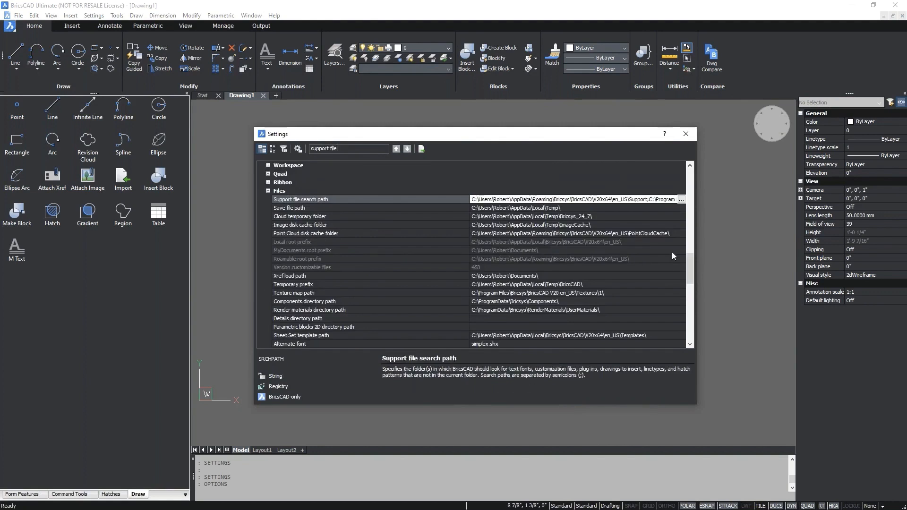
# - Add z:\bricscad\support as a new entry in the support file search path list
pyautogui.click(681, 199)
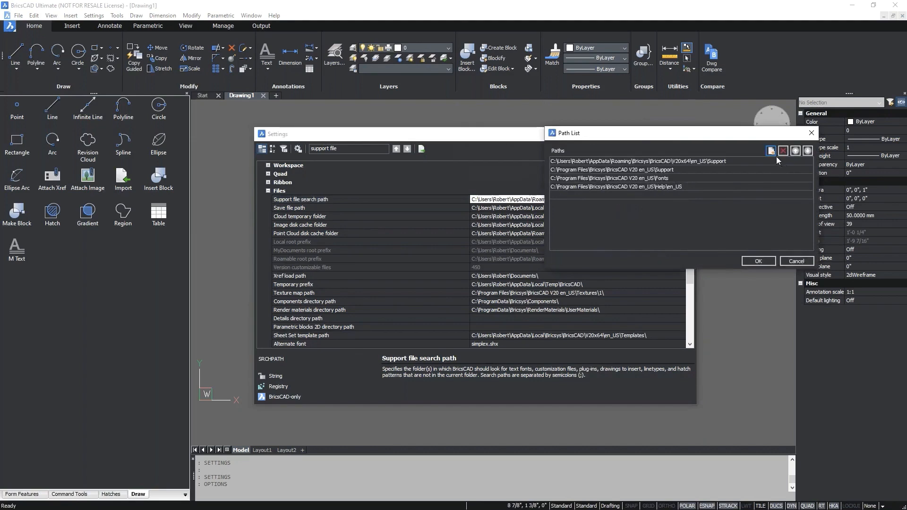
pyautogui.click(772, 152)
pyautogui.write('z:')
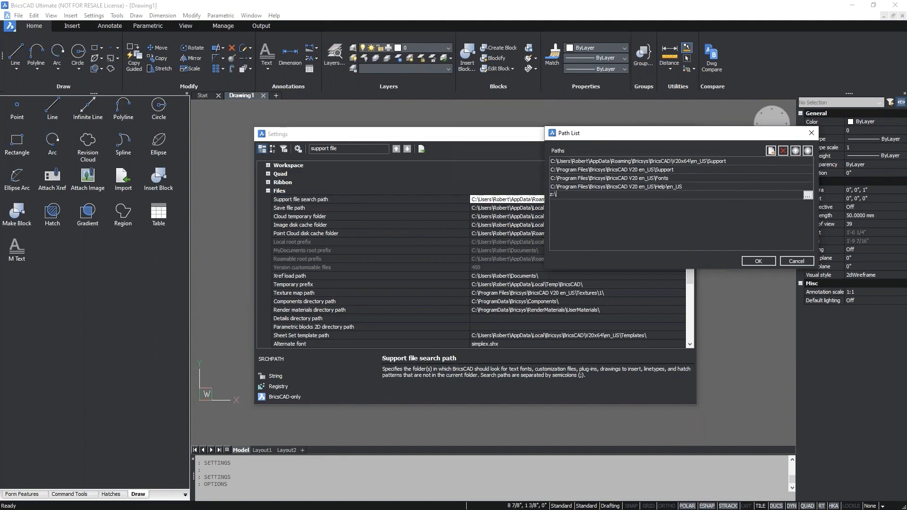
pyautogui.write('\\bricscad\\support')
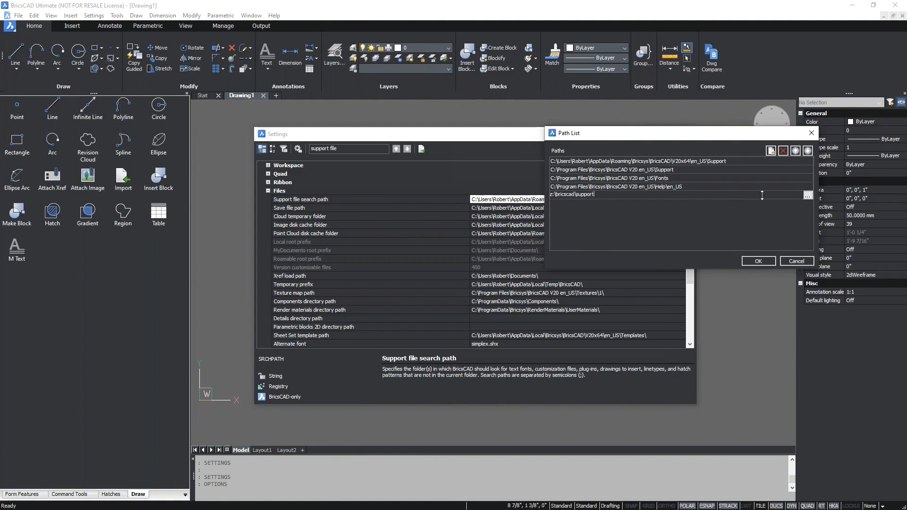
pyautogui.click(739, 185)
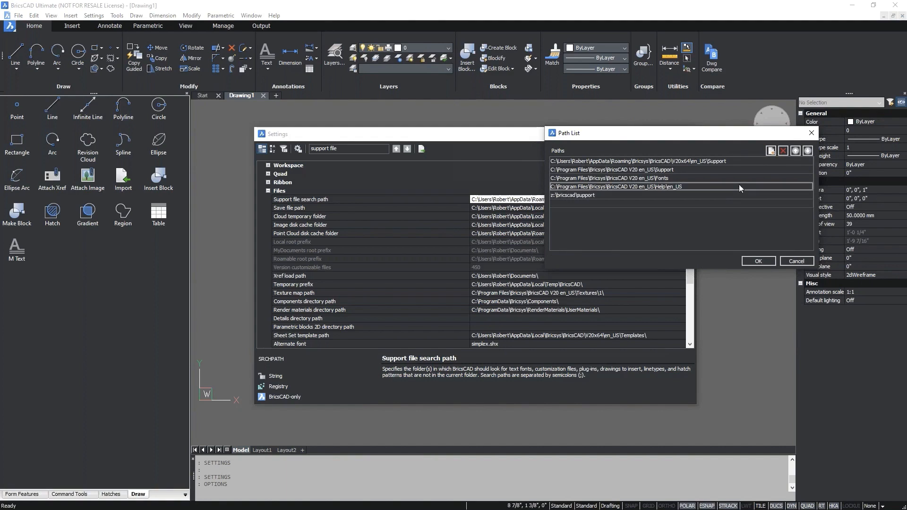
# - Move the z:\bricscad\support path up to first place in the path list and accept the list
pyautogui.click(596, 196)
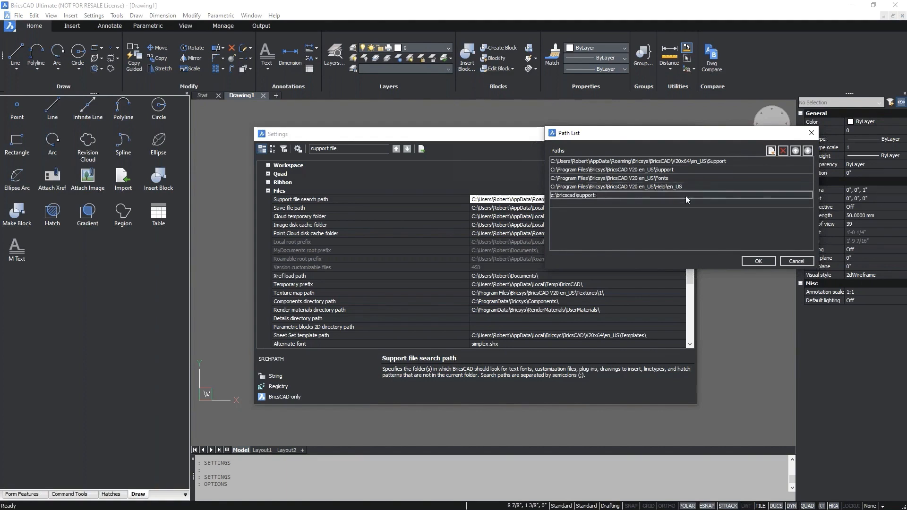
pyautogui.click(796, 151)
pyautogui.click(795, 151)
pyautogui.click(796, 151)
pyautogui.click(796, 151)
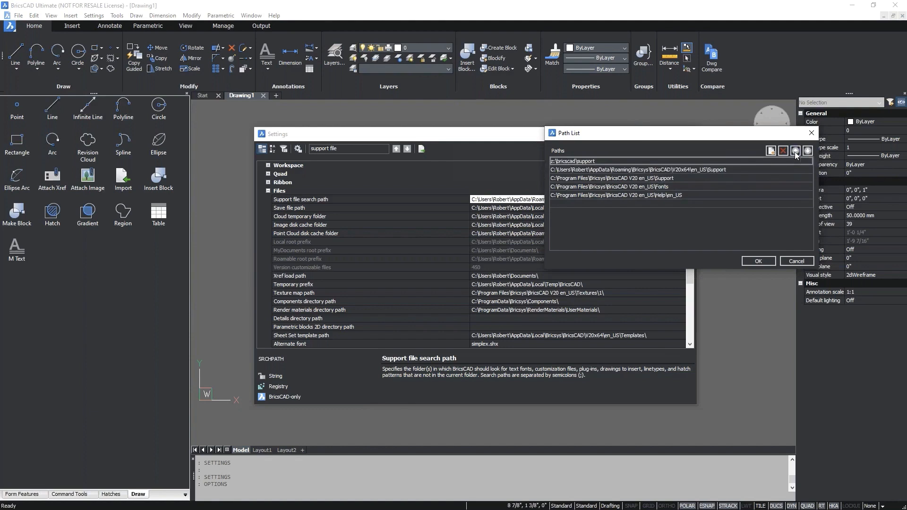
pyautogui.click(761, 262)
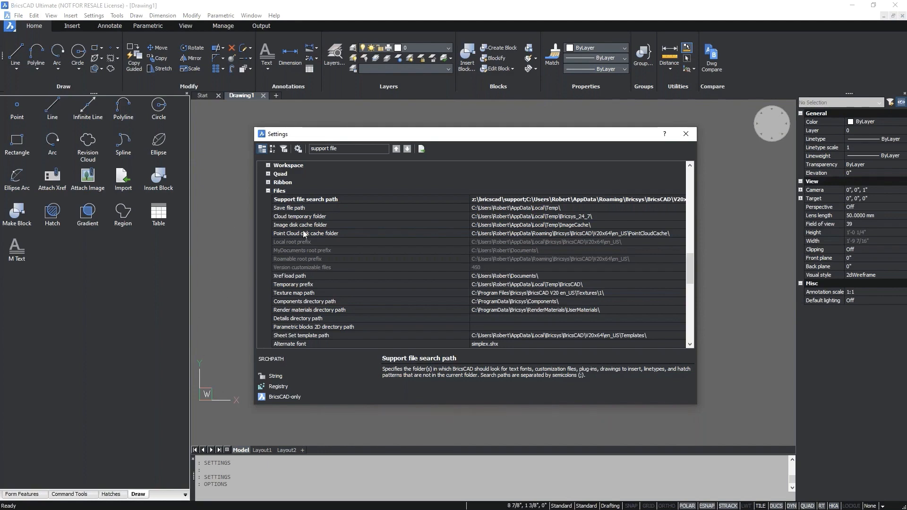
# - Search the settings for "background color" and advance through the matches to the drawing window's Background color setting
pyautogui.moveTo(338, 149); pyautogui.dragTo(313, 153)
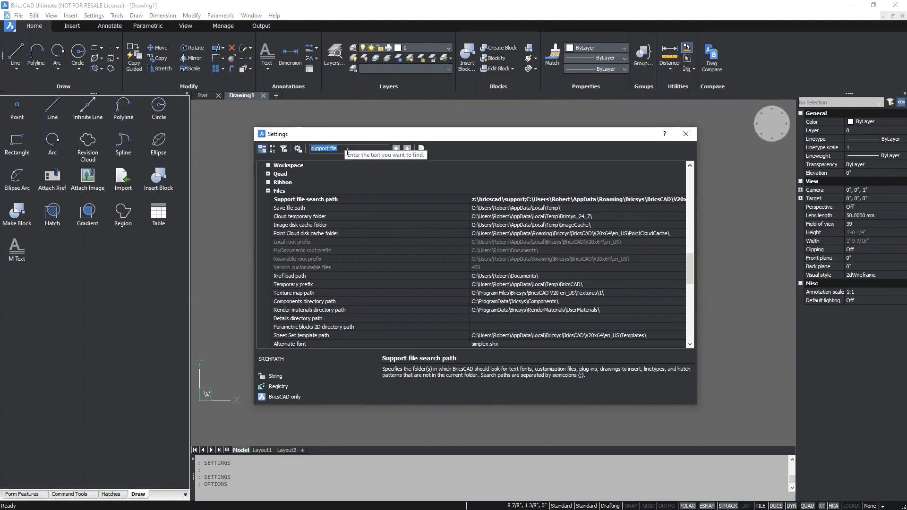
pyautogui.write('backg')
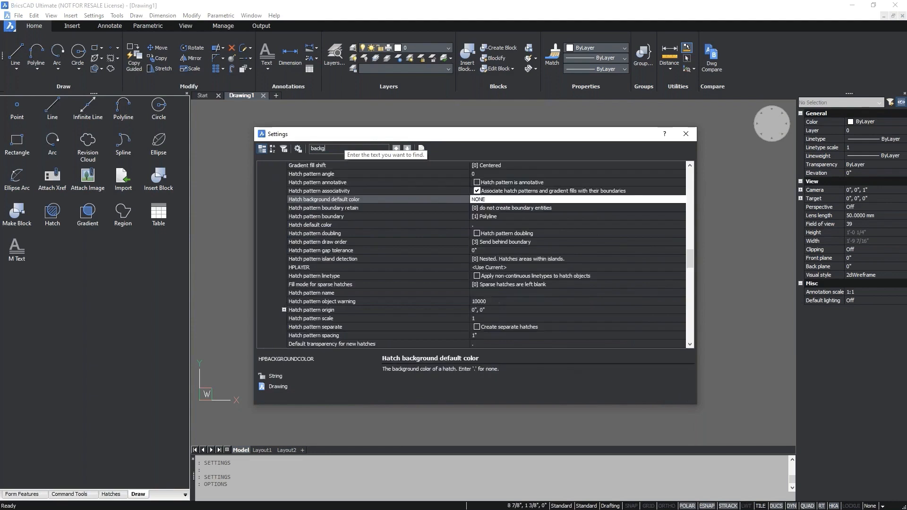
pyautogui.write('round col')
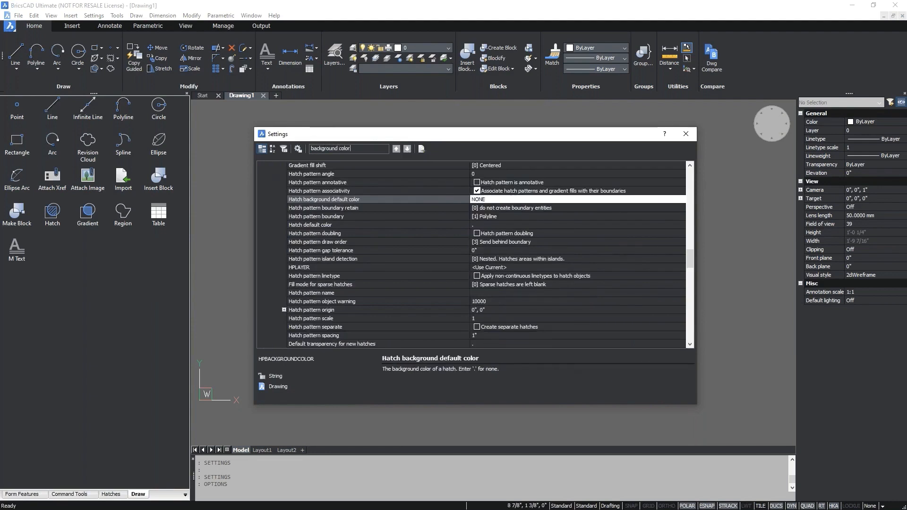
pyautogui.write('or')
pyautogui.click(408, 149)
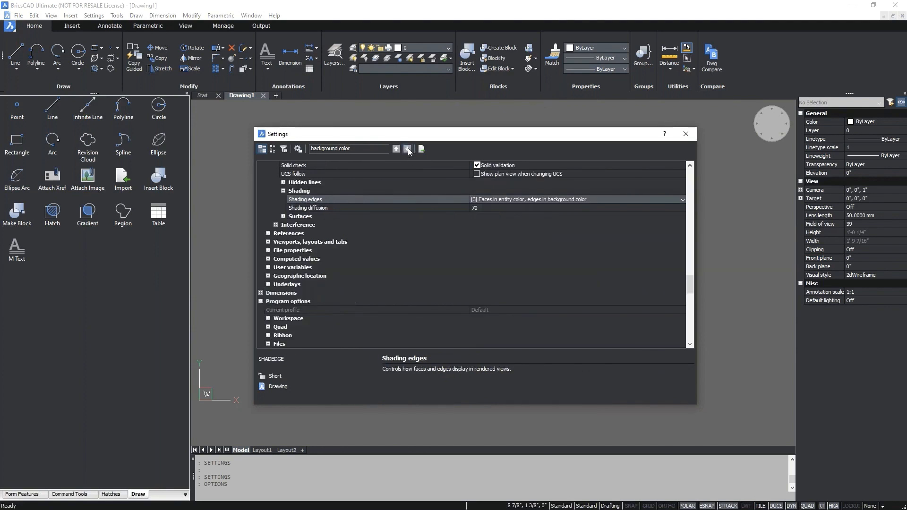
pyautogui.click(408, 149)
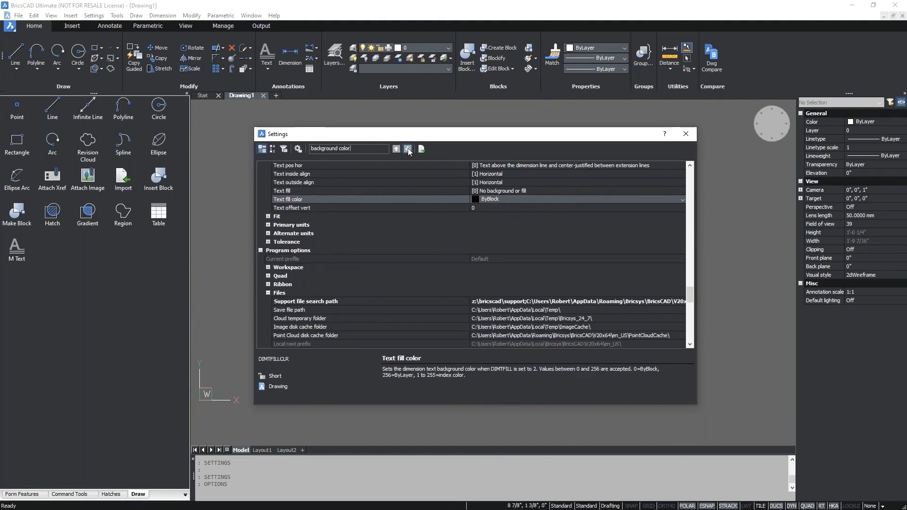
pyautogui.click(407, 150)
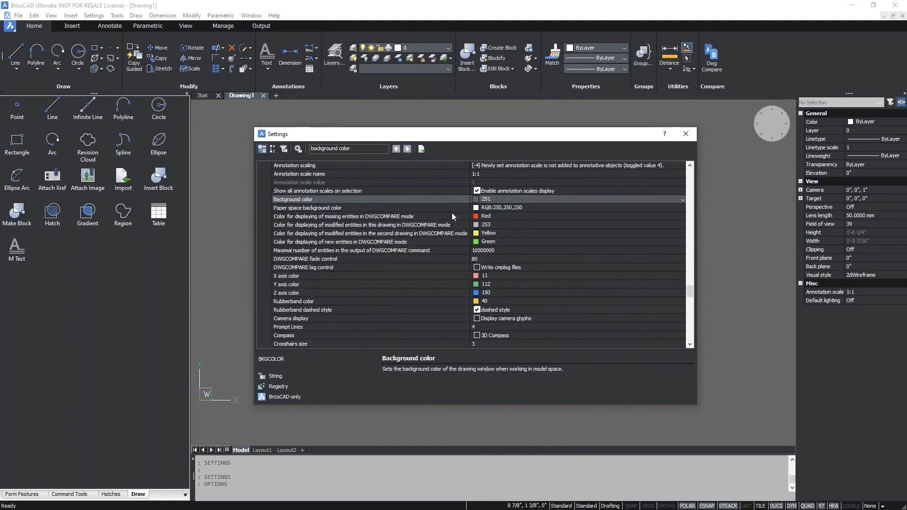
# - Set the model space Background color to Black and close the Settings dialog
pyautogui.click(310, 223)
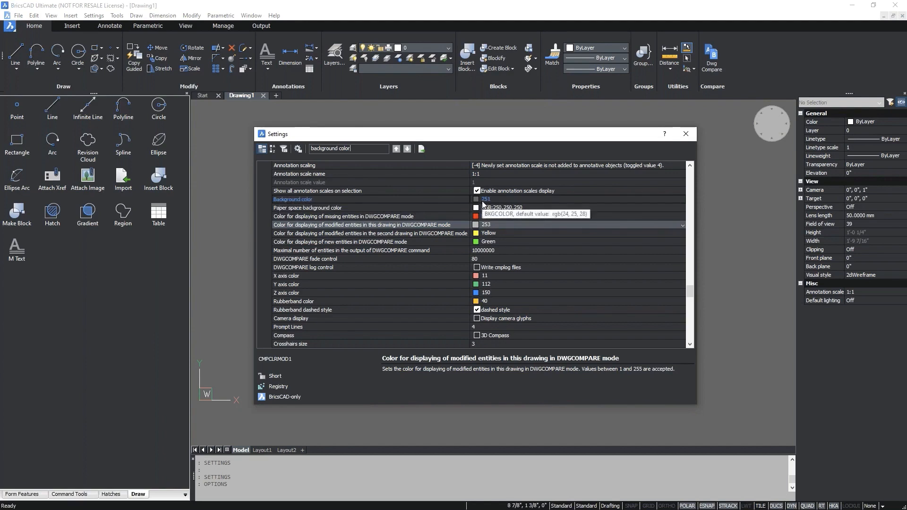
pyautogui.click(480, 201)
pyautogui.click(477, 201)
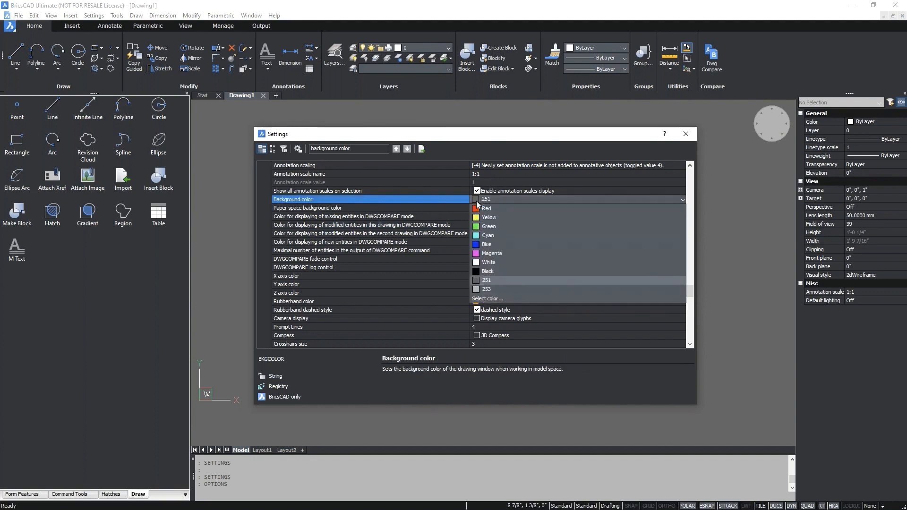
pyautogui.click(484, 275)
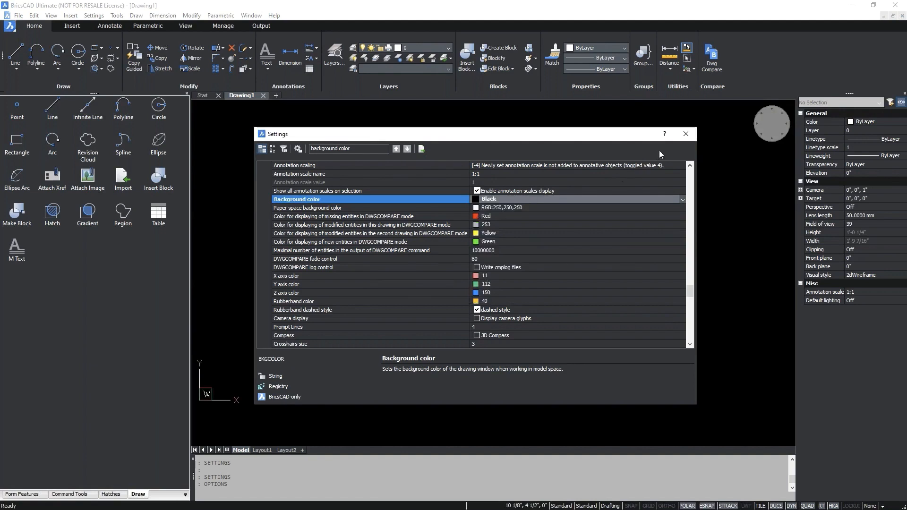
pyautogui.click(687, 137)
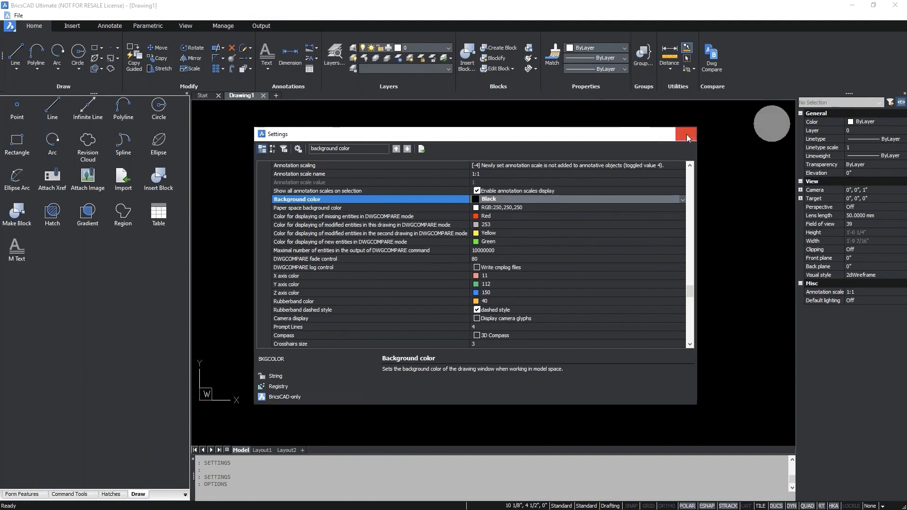
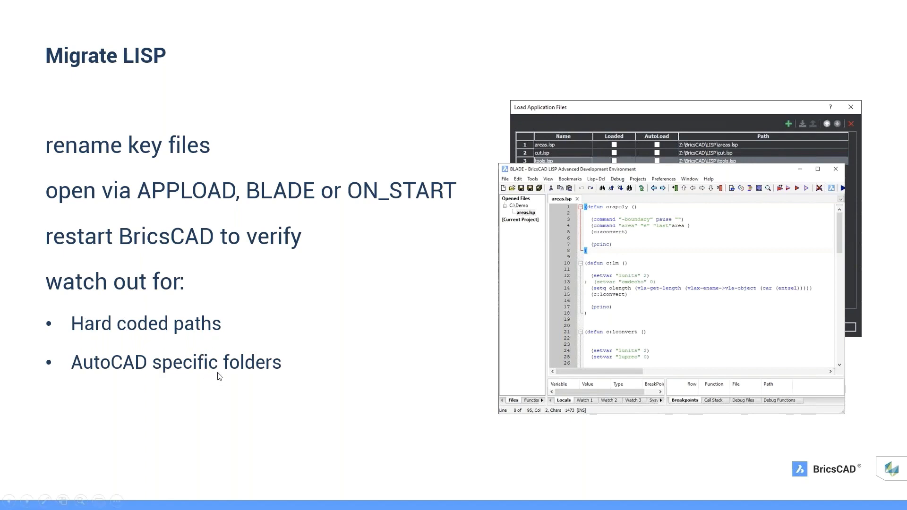
# - In BricsCAD, add tools2.lsp from the LISP folder to the application load list, with both Loaded and AutoLoad enabled
pyautogui.click(198, 410)
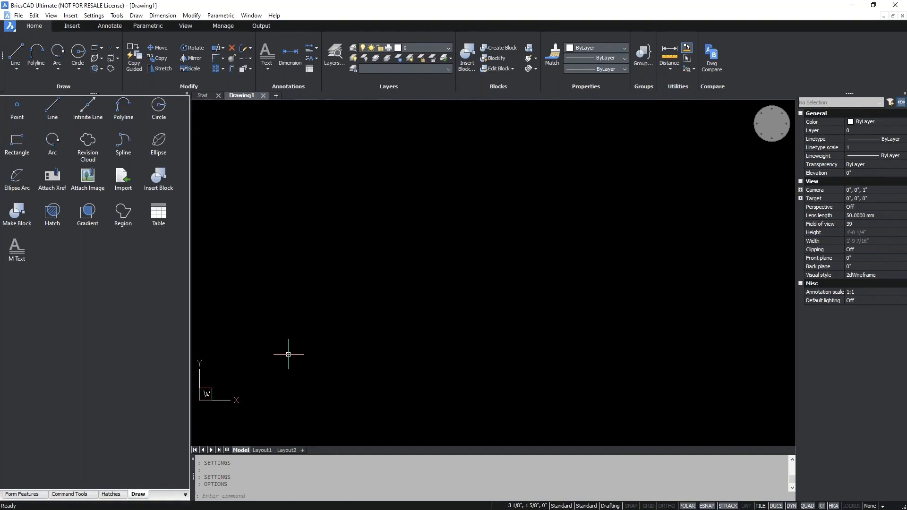
pyautogui.write('APPLOAD')
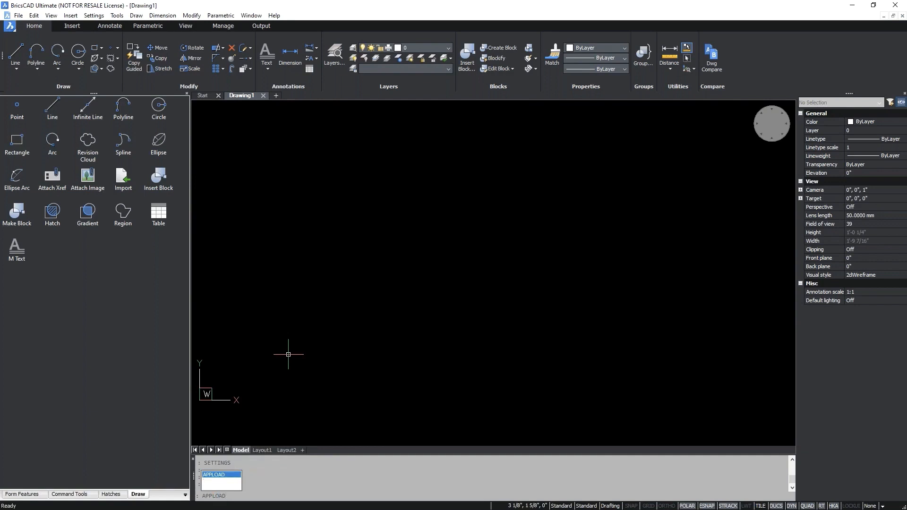
pyautogui.press('Return')
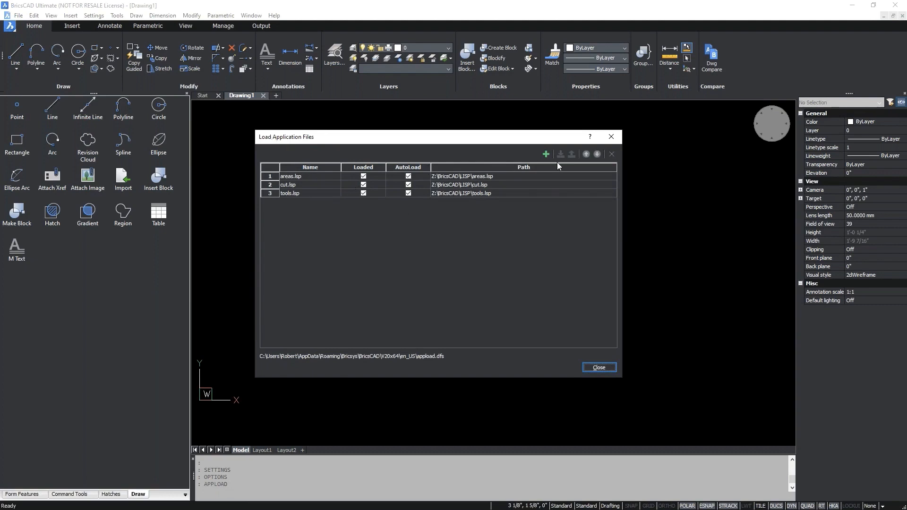
pyautogui.click(546, 156)
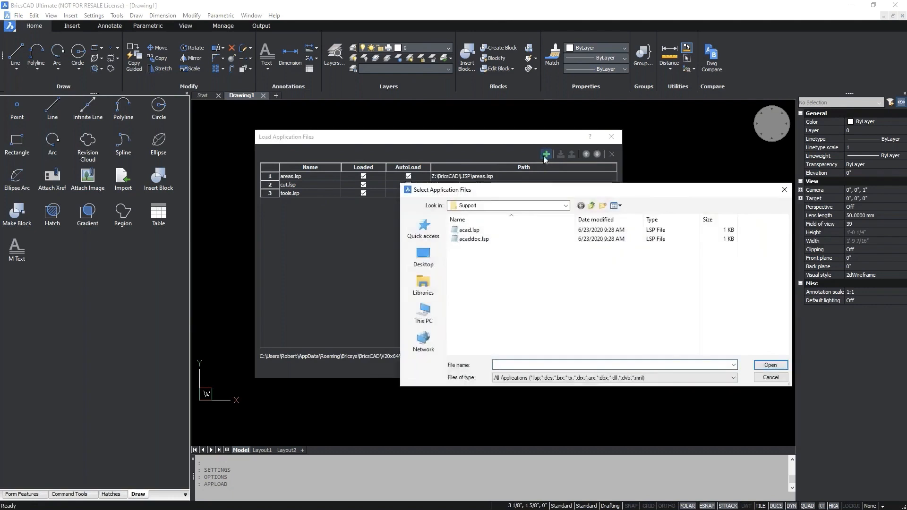
pyautogui.click(593, 207)
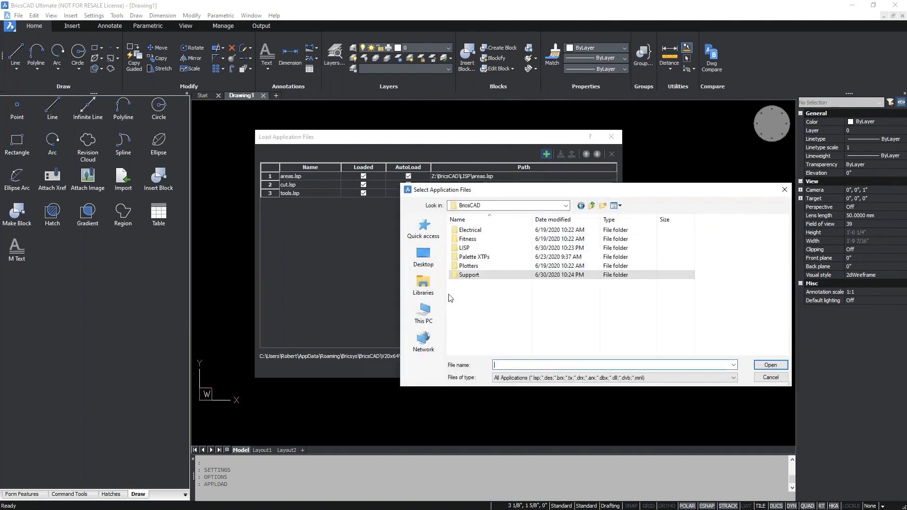
pyautogui.doubleClick(467, 248)
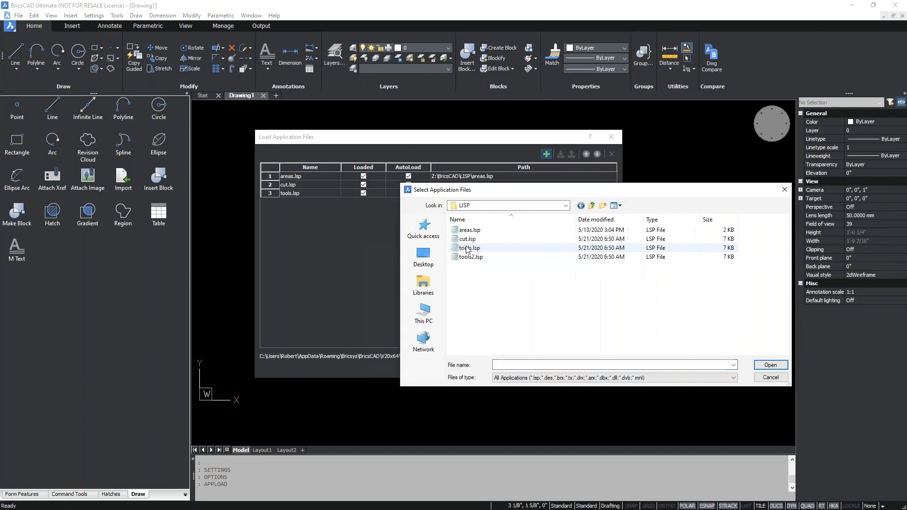
pyautogui.click(471, 257)
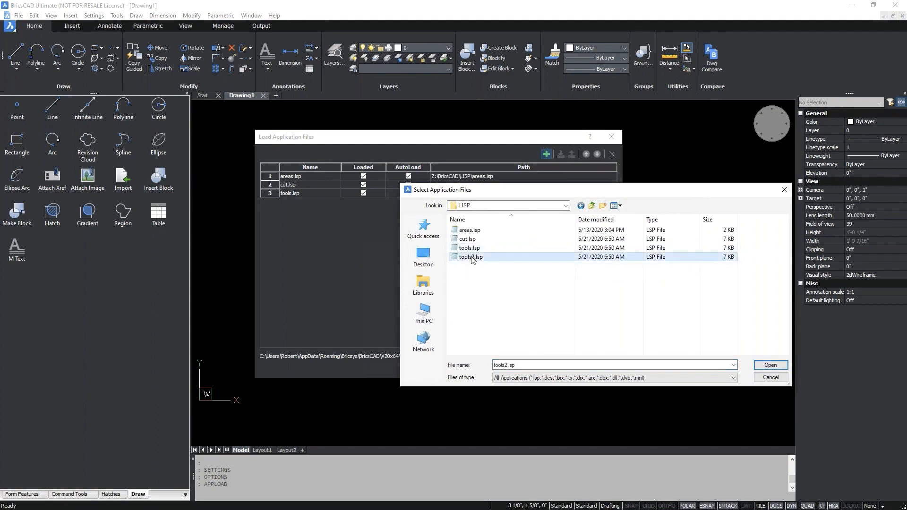
pyautogui.click(770, 366)
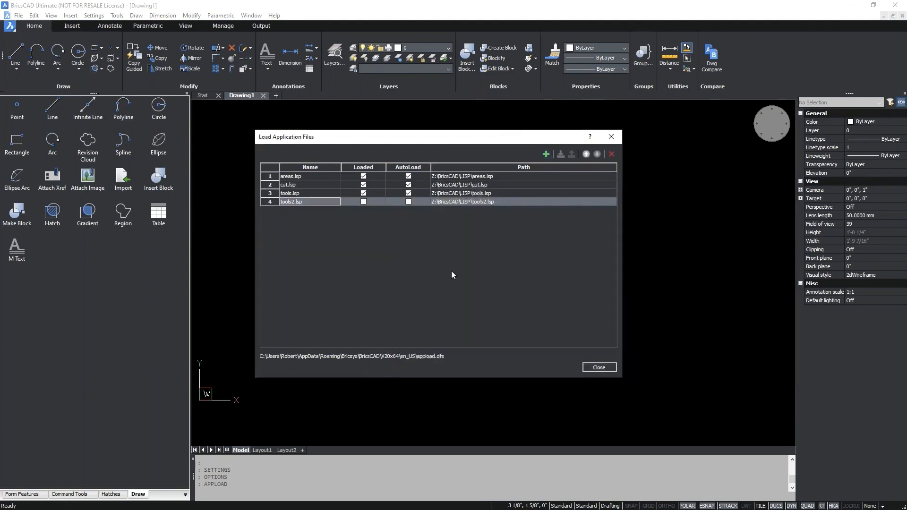
pyautogui.click(364, 202)
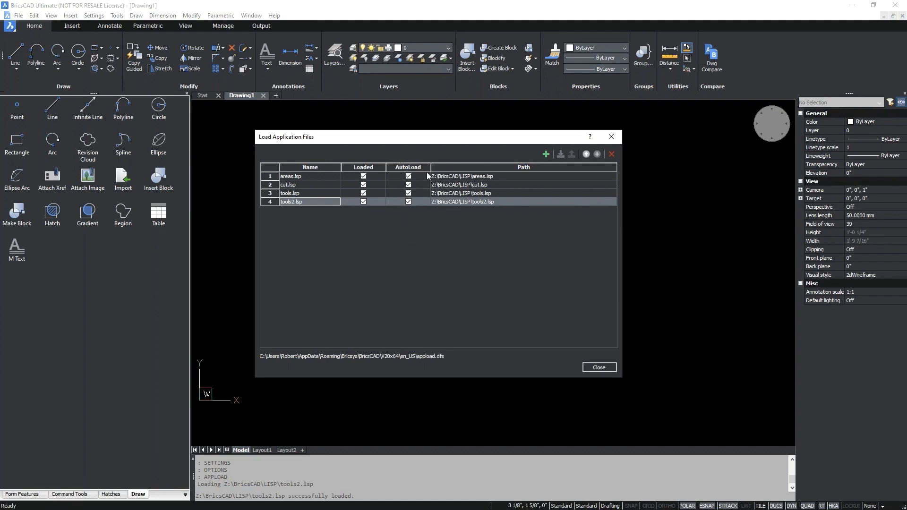
pyautogui.click(601, 367)
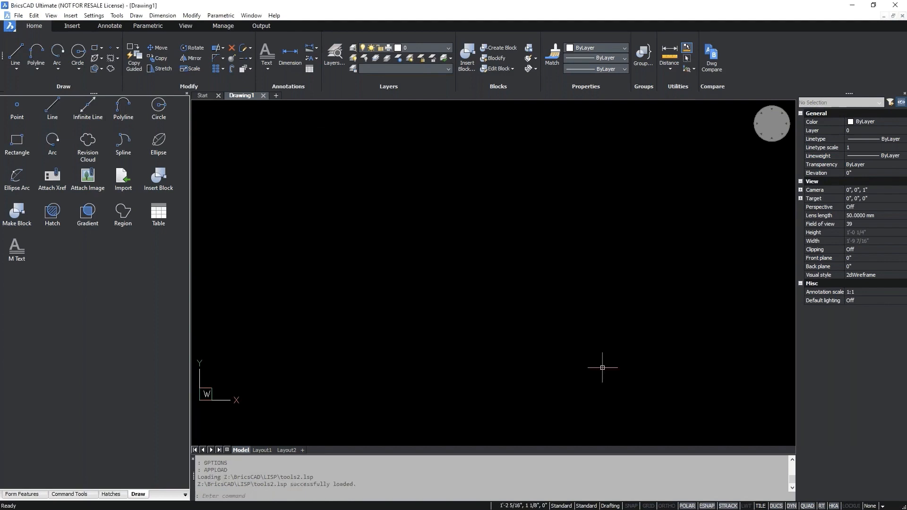
# - Open the BLADE LISP development environment
pyautogui.write('BLADE')
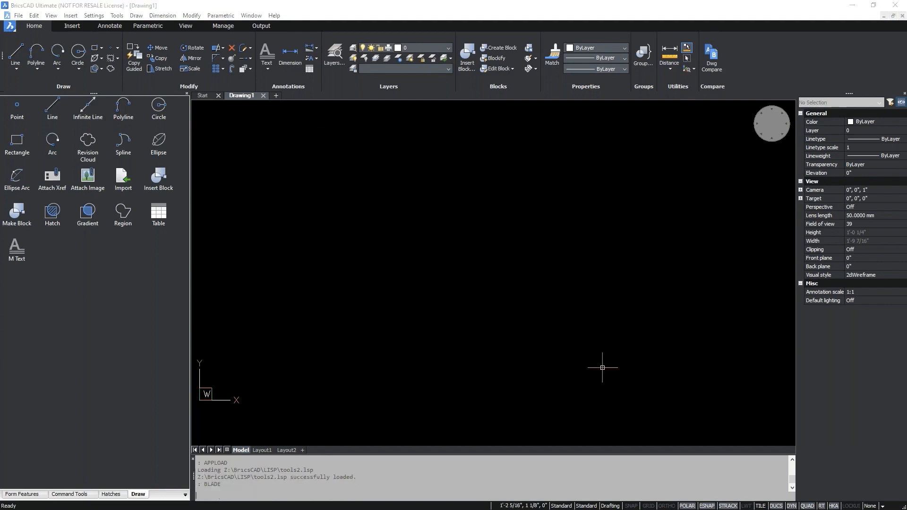
pyautogui.press('Return')
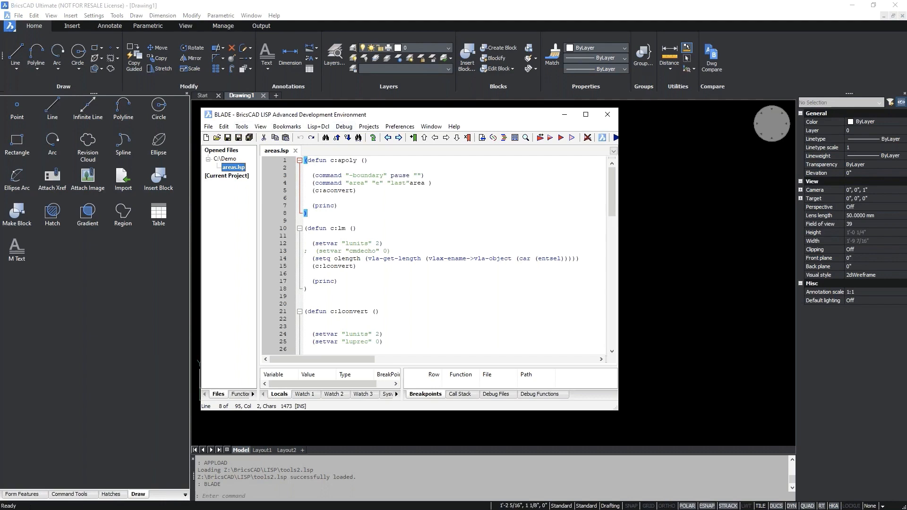
# - Switch to File Explorer and rename acad.lsp in the Support folder as on_start.lsp
pyautogui.hotkey('alt', 'Tab')
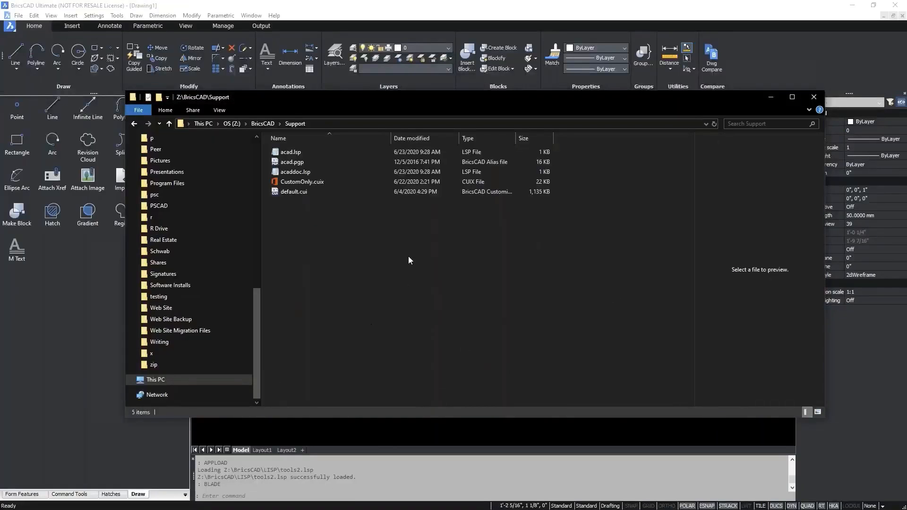
pyautogui.rightClick(295, 155)
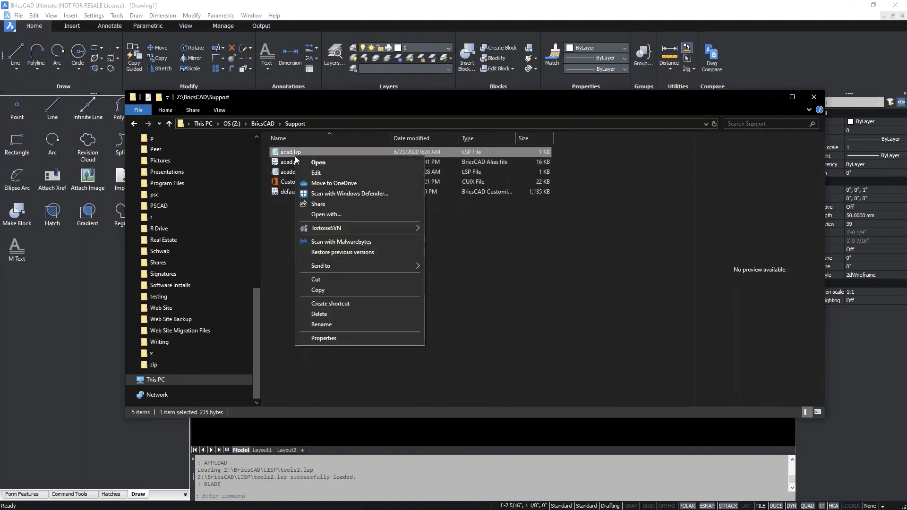
pyautogui.click(337, 326)
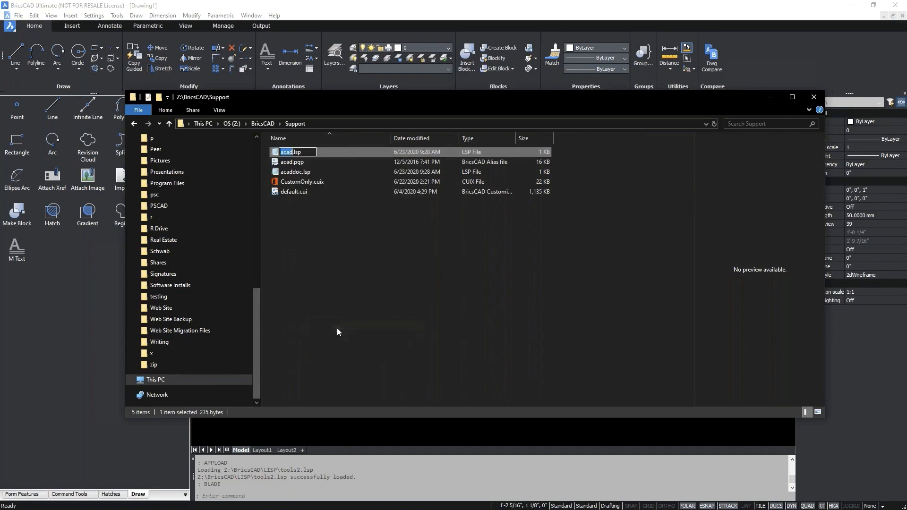
pyautogui.write('on_start')
pyautogui.press('Return')
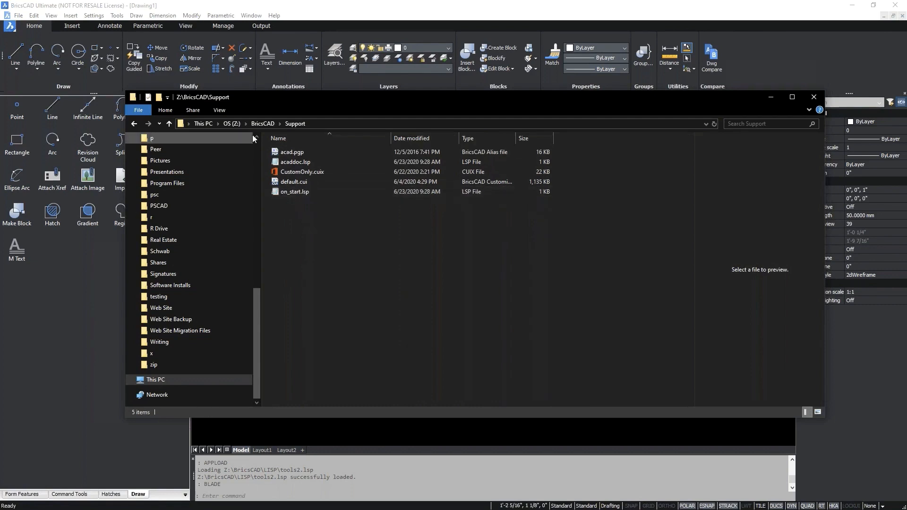
# - Open on_start.lsp in Notepad and set its load_path to "z:\\bricscad\\lisp\\"
pyautogui.click(299, 192)
pyautogui.doubleClick(299, 192)
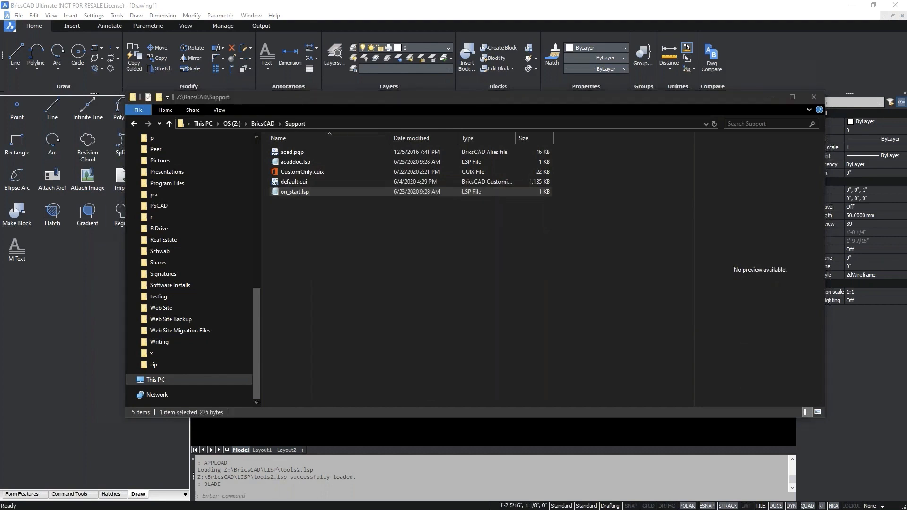
pyautogui.moveTo(0, 79); pyautogui.dragTo(398, 57)
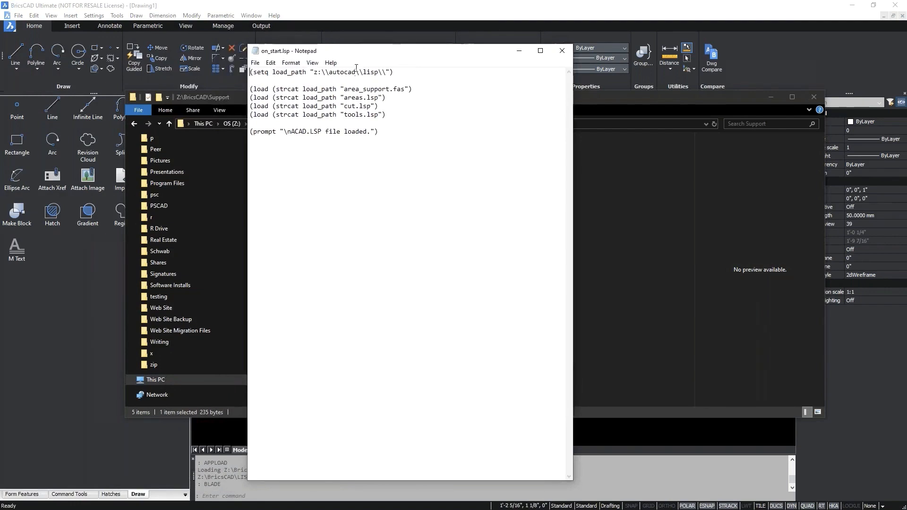
pyautogui.moveTo(359, 58); pyautogui.dragTo(408, 91)
pyautogui.write('bricscad')
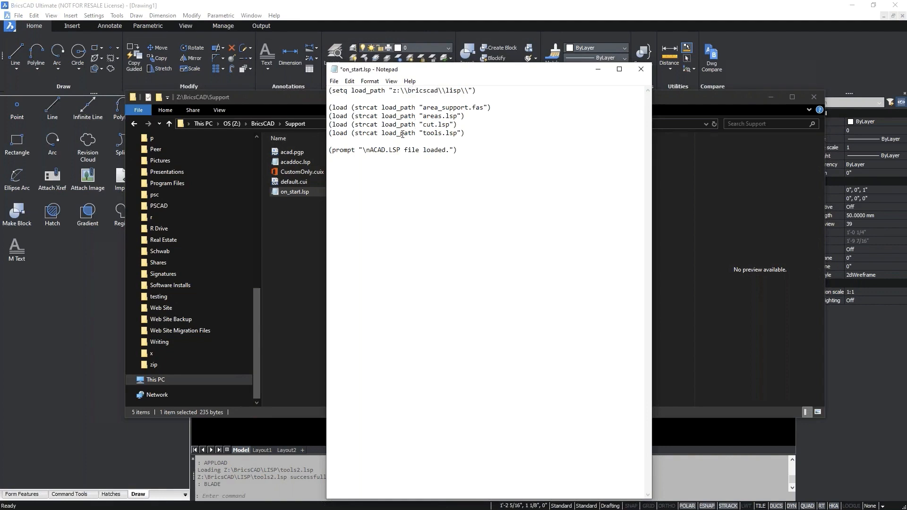
# - Change the file name in the prompt line to ON_START.LSP, save and close the file, and return to BricsCAD
pyautogui.moveTo(386, 150); pyautogui.dragTo(371, 149)
pyautogui.write('ON_START')
pyautogui.click(334, 81)
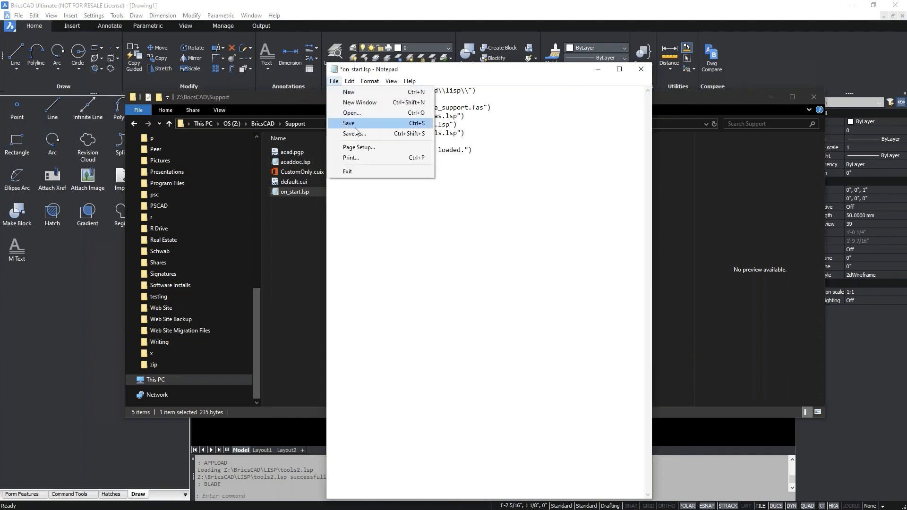
pyautogui.click(355, 125)
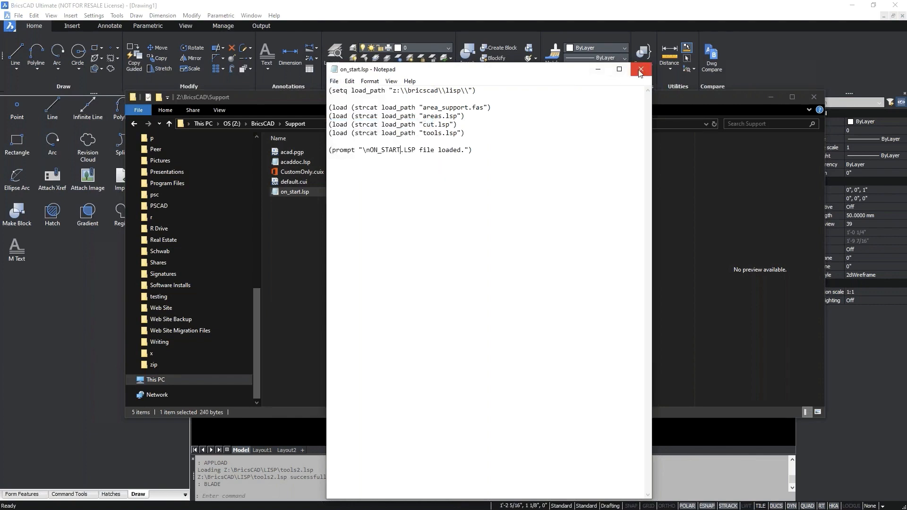
pyautogui.click(640, 70)
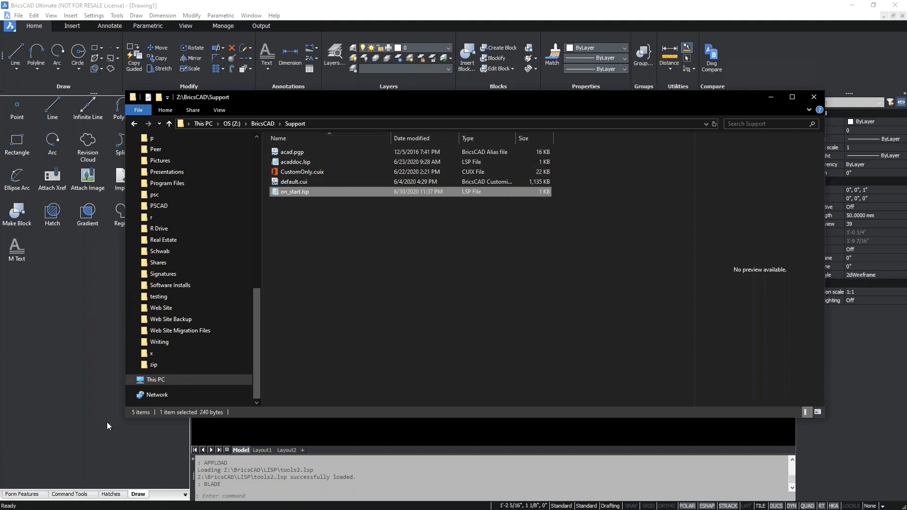
pyautogui.click(281, 430)
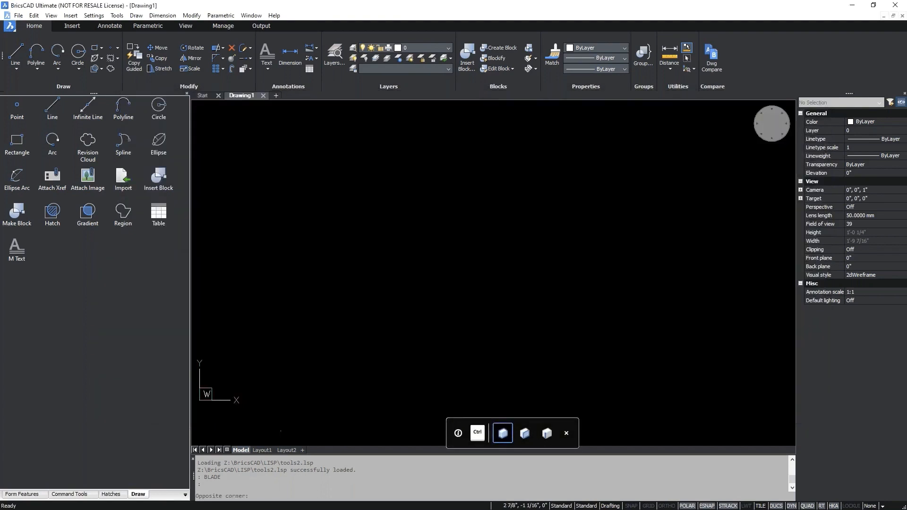
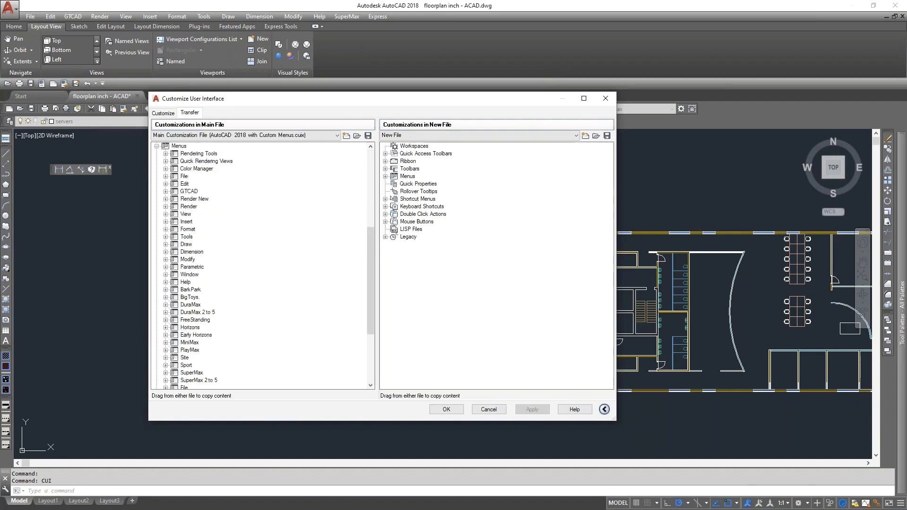
# - In AutoCAD's Customize User Interface, copy the GTCAD menu and the GTCAD Dims toolbar from the main customization into the new file
pyautogui.moveTo(187, 194); pyautogui.dragTo(412, 180)
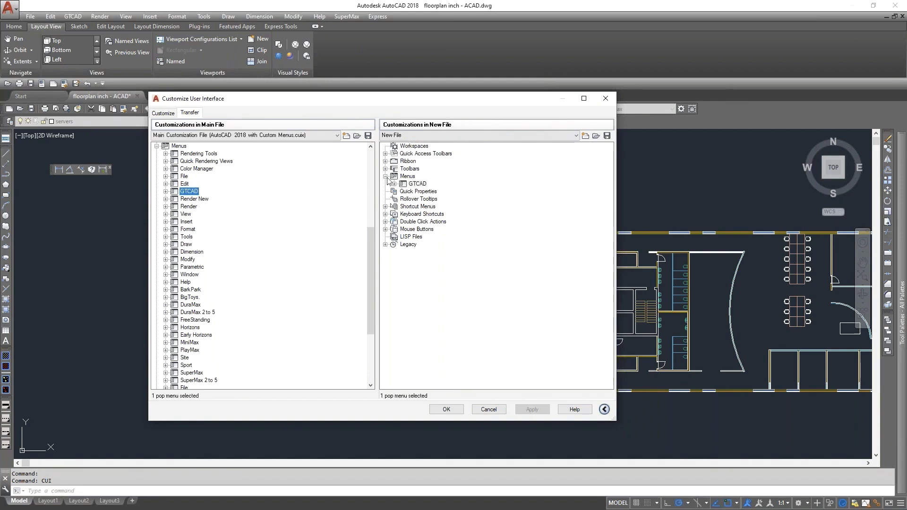
pyautogui.moveTo(370, 237); pyautogui.dragTo(370, 224)
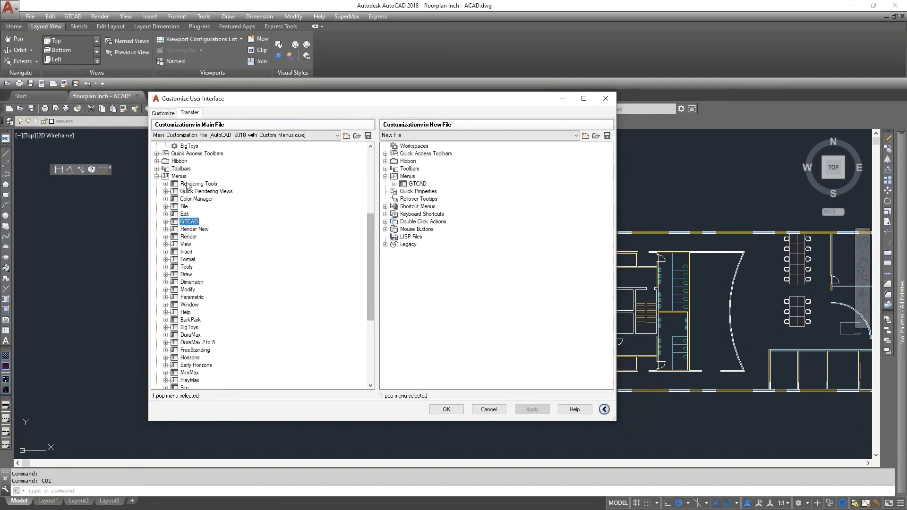
pyautogui.click(156, 169)
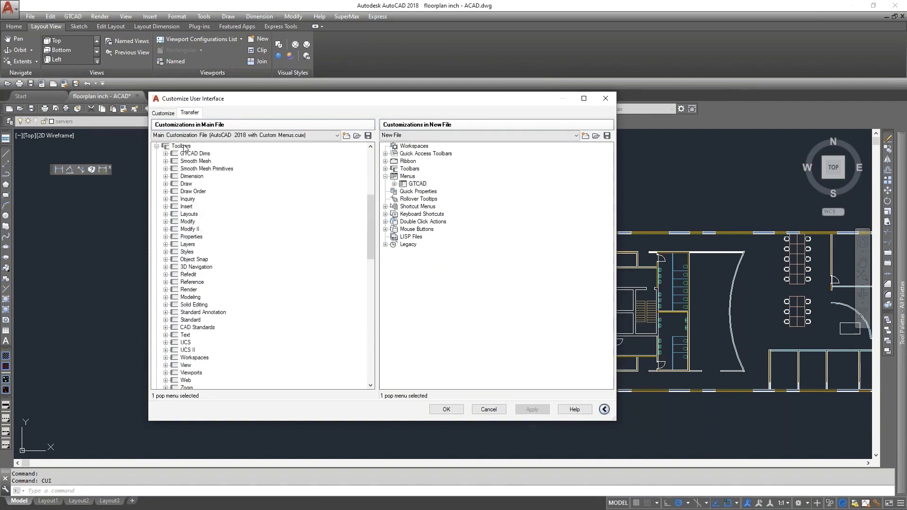
pyautogui.moveTo(191, 154); pyautogui.dragTo(416, 169)
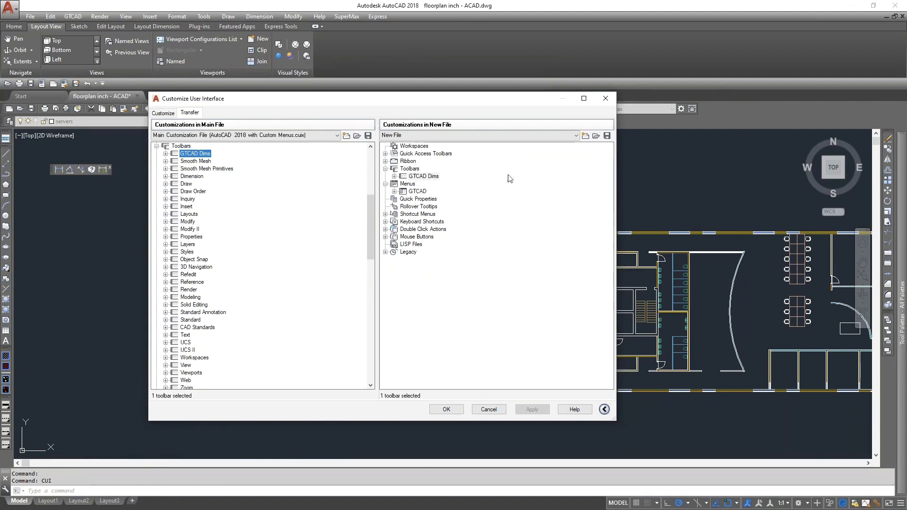
# - Bring up Save As for the new customization file, and close it and the Customize User Interface without saving
pyautogui.click(607, 135)
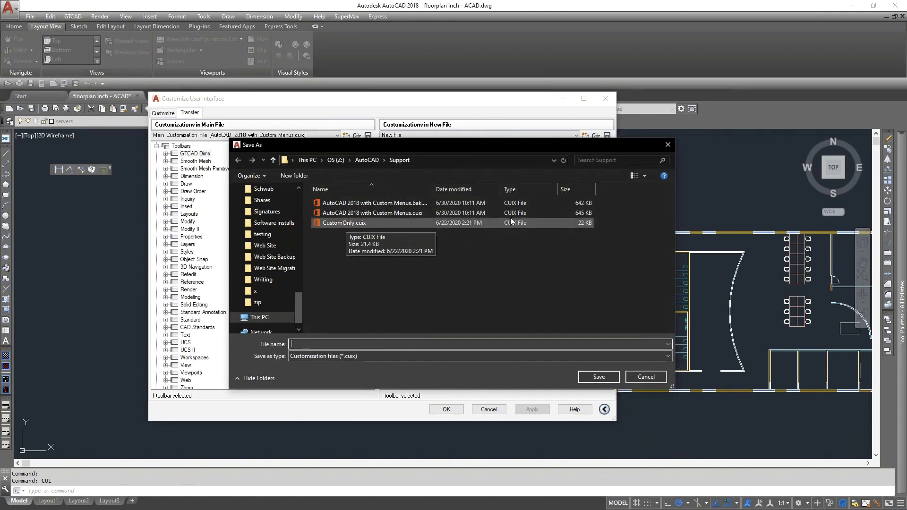
pyautogui.click(668, 146)
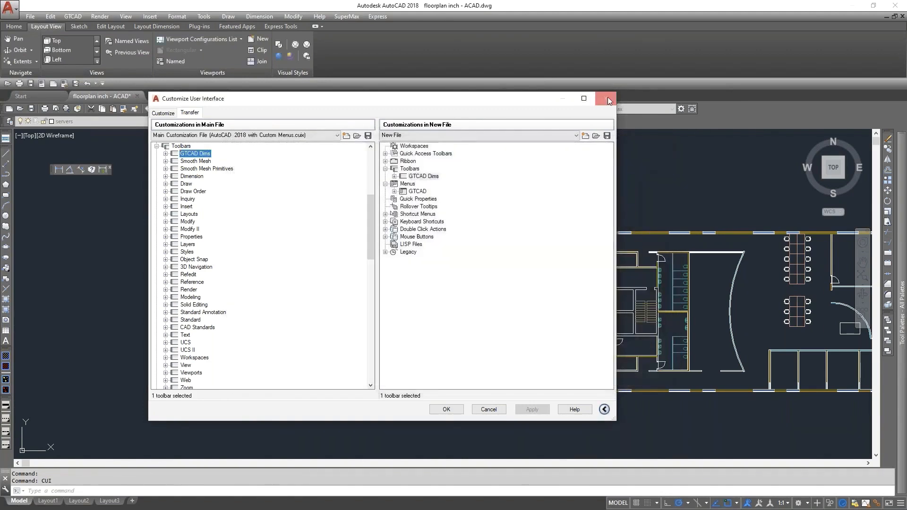
pyautogui.click(606, 97)
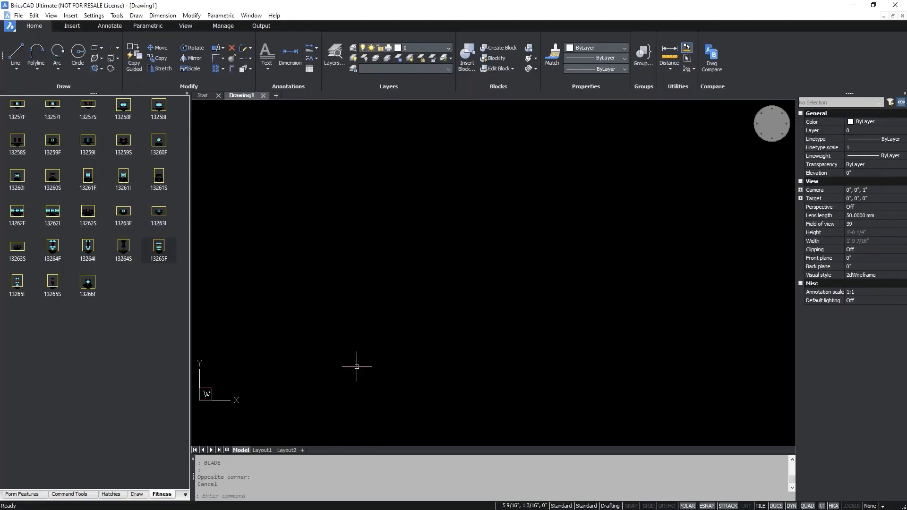
# - Load CustomOnly.cuix from the Support folder as a partial customization file, and move the floating GTCAD Dims toolbar clear of the Customize dialog
pyautogui.write('cui')
pyautogui.press('Return')
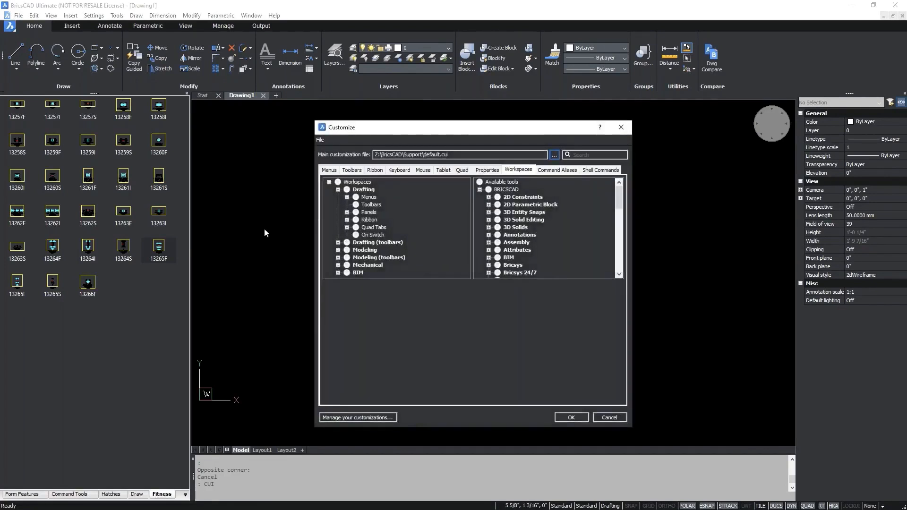
pyautogui.click(320, 140)
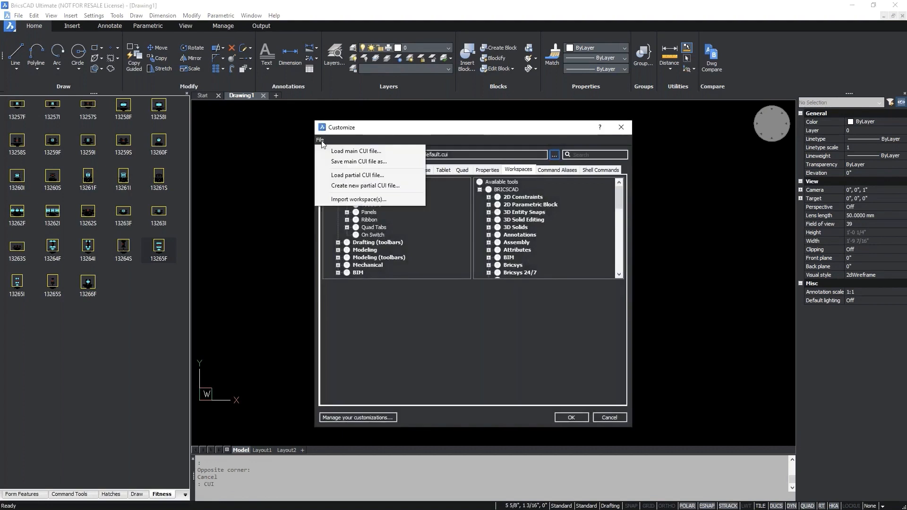
pyautogui.click(350, 175)
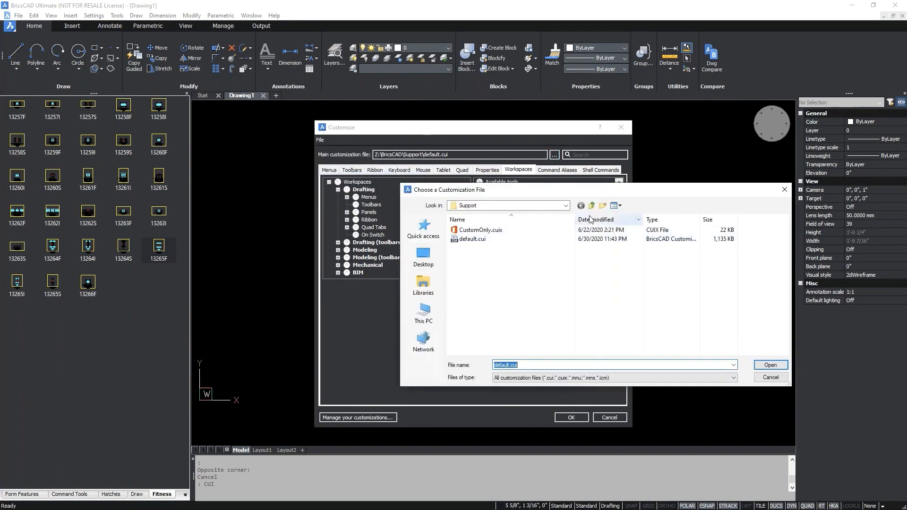
pyautogui.click(487, 231)
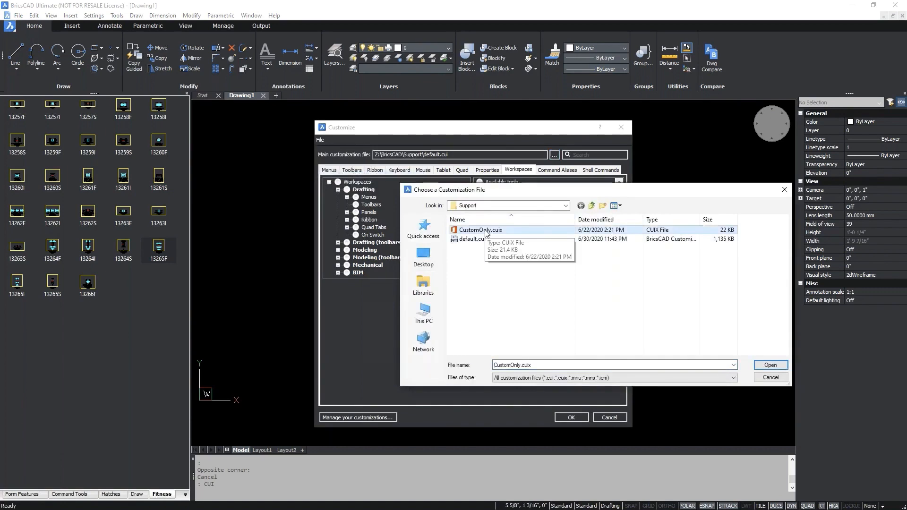
pyautogui.click(777, 366)
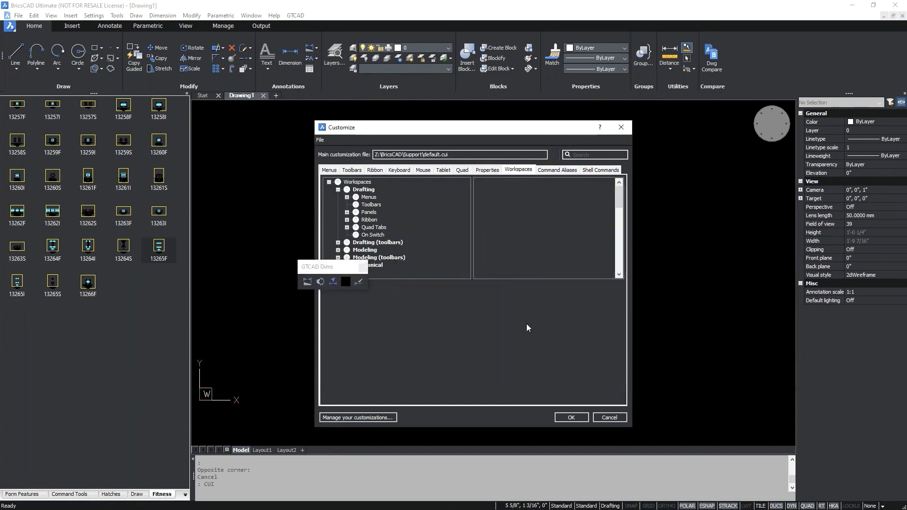
pyautogui.click(337, 271)
pyautogui.moveTo(337, 271); pyautogui.dragTo(263, 229)
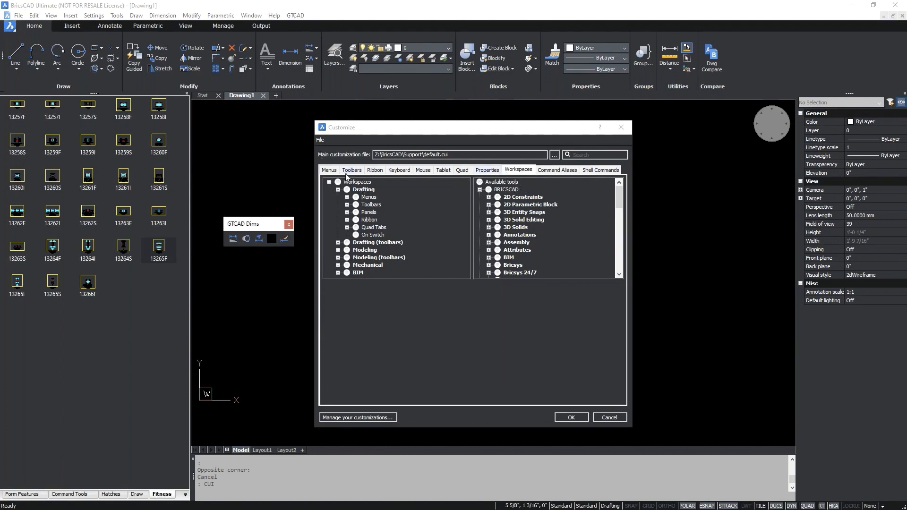
# - Review the menus, toolbars and keyboard shortcuts in the loaded customization, including the CUSTOMONLY group
pyautogui.click(331, 171)
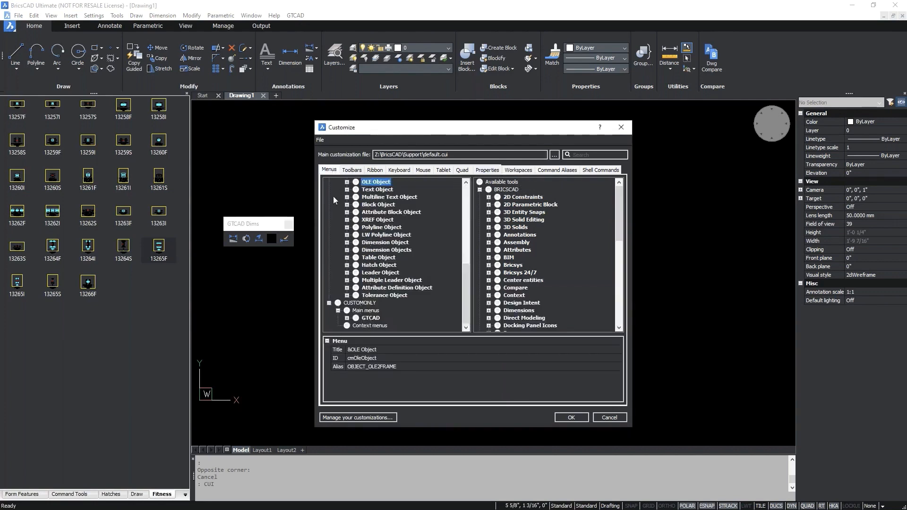
pyautogui.click(354, 171)
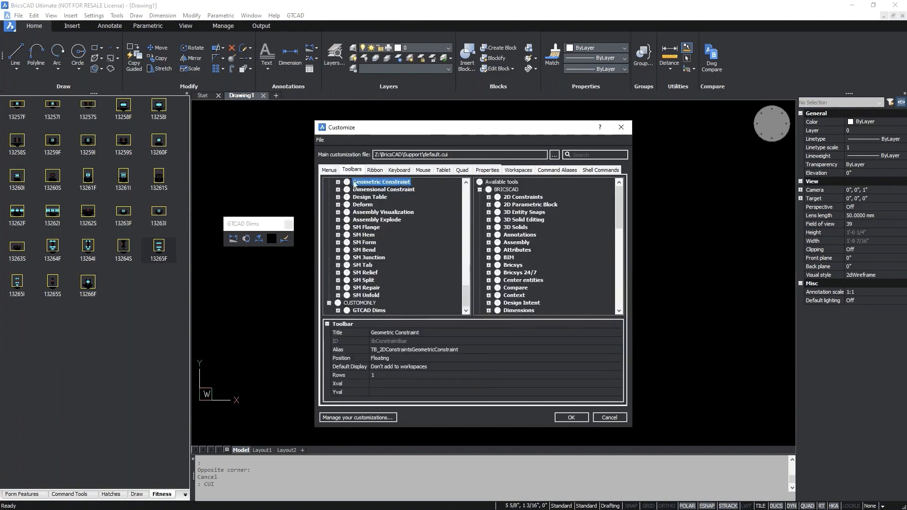
pyautogui.click(331, 171)
pyautogui.click(351, 172)
pyautogui.click(400, 170)
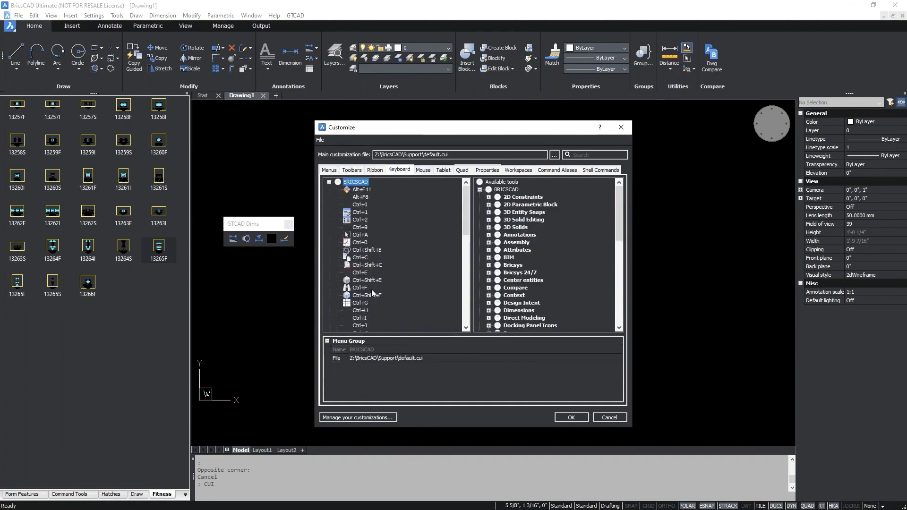
pyautogui.click(334, 171)
pyautogui.click(350, 171)
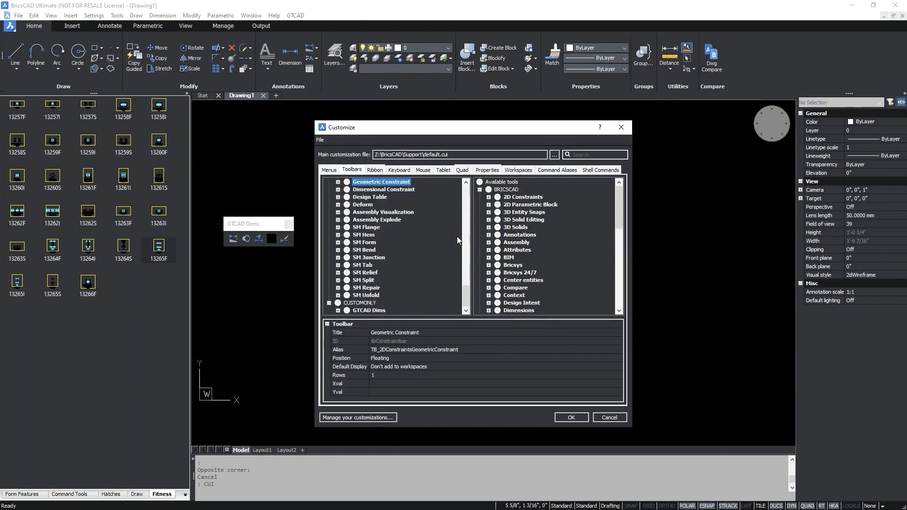
pyautogui.moveTo(467, 299); pyautogui.dragTo(467, 194)
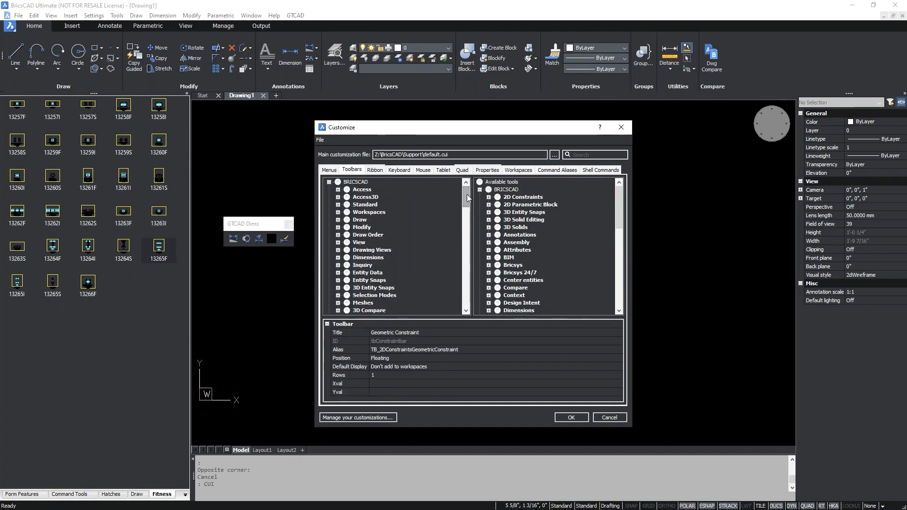
# - Accept the customization and place the GTCAD Dims toolbar over the drawing area
pyautogui.click(572, 417)
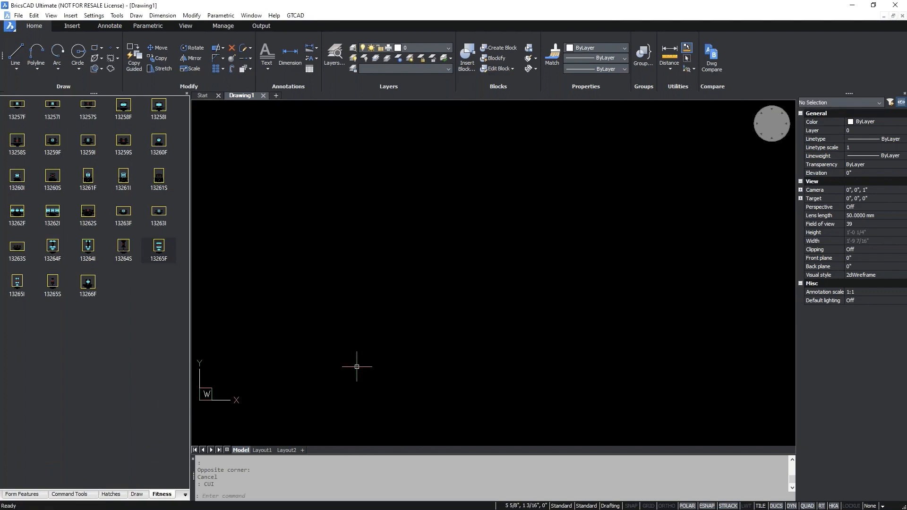
pyautogui.moveTo(159, 245); pyautogui.dragTo(330, 210)
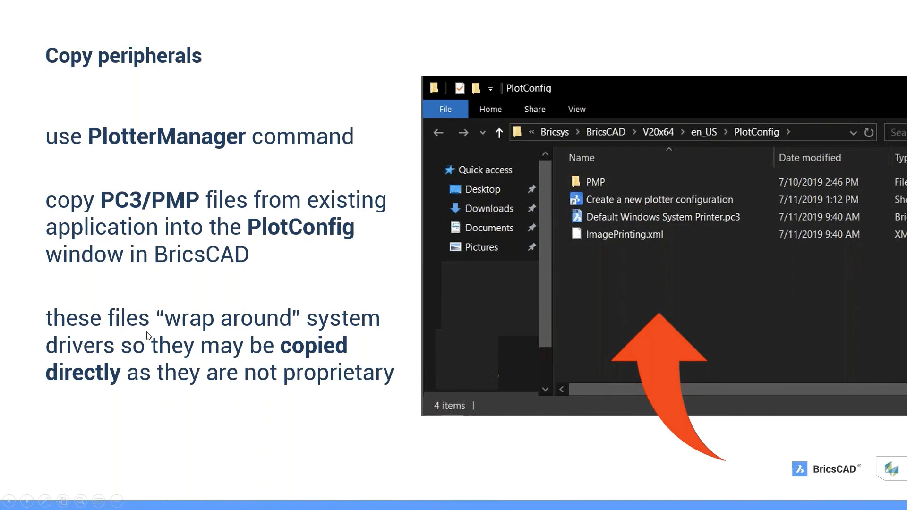
# - Switch to AutoCAD, open its Plotters folder with PLOTTERMANAGER, and copy Custom ACAD PDF Plotter Capture.pc3
pyautogui.hotkey('alt', 'Tab')
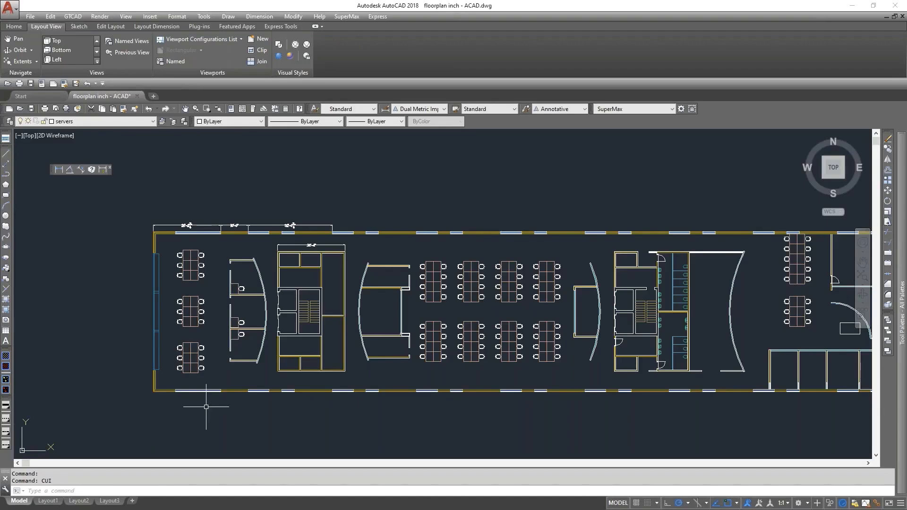
pyautogui.write('plotter')
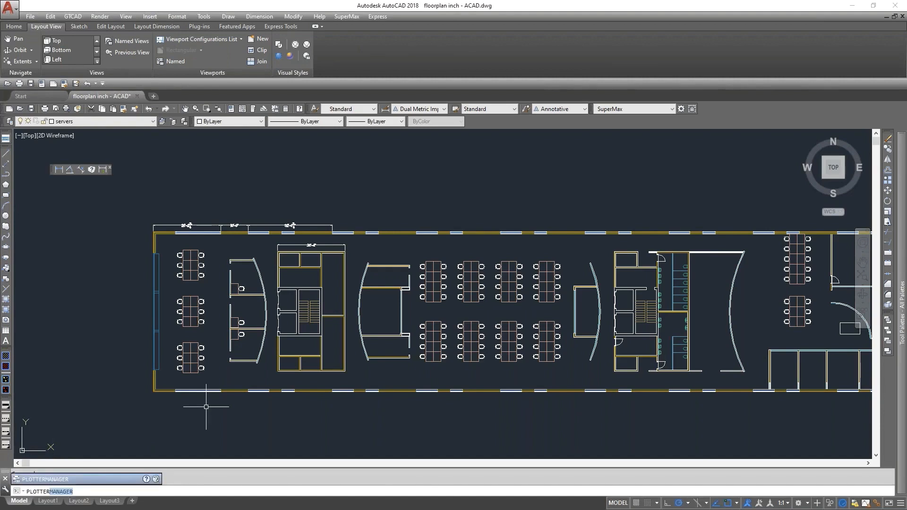
pyautogui.press('Return')
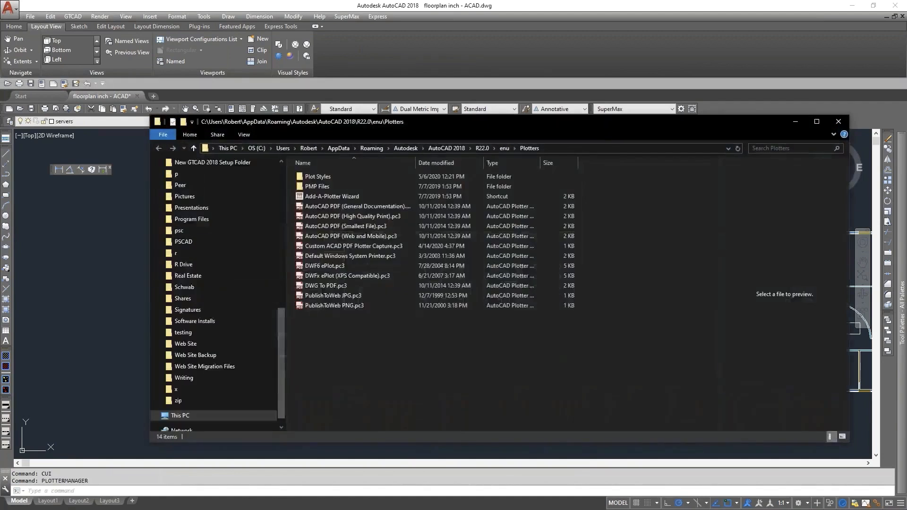
pyautogui.rightClick(341, 247)
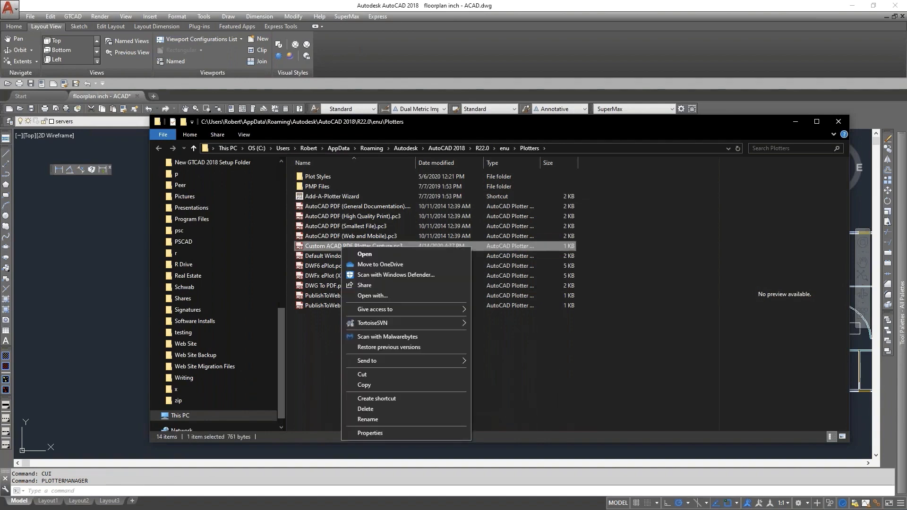
pyautogui.click(370, 386)
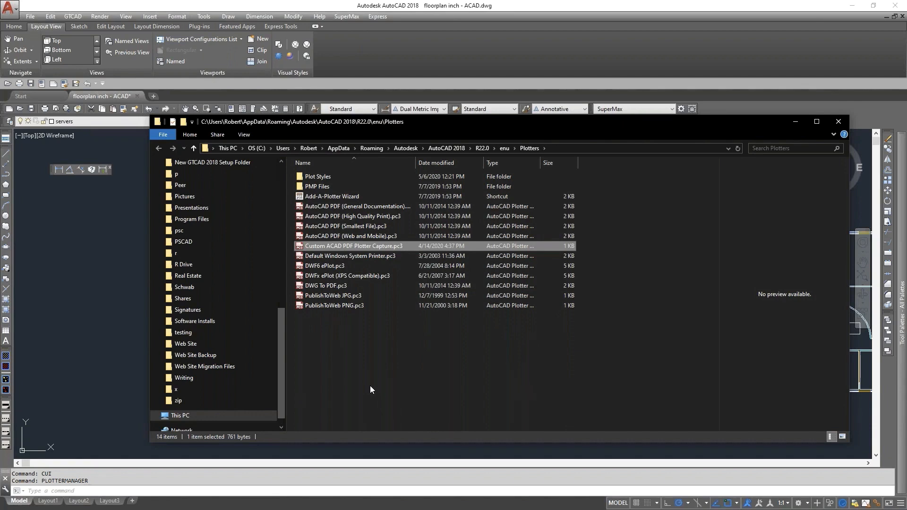
pyautogui.rightClick(356, 246)
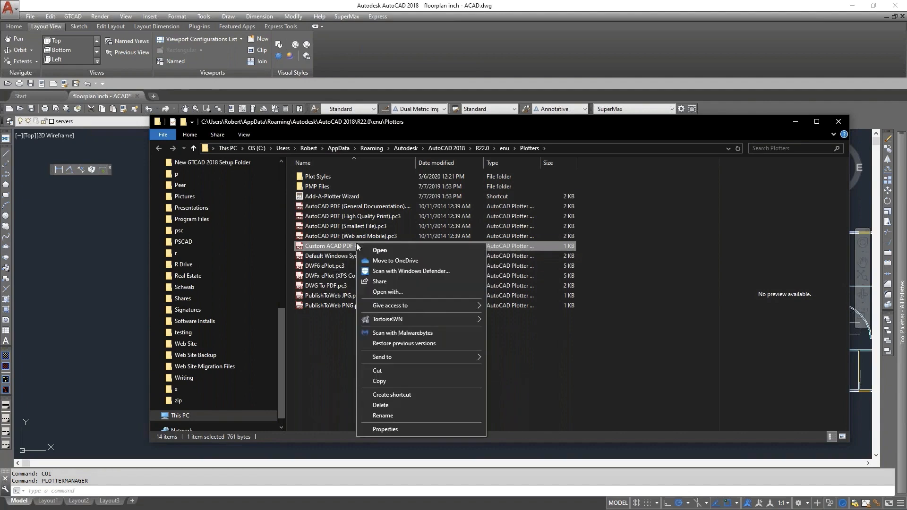
pyautogui.click(383, 385)
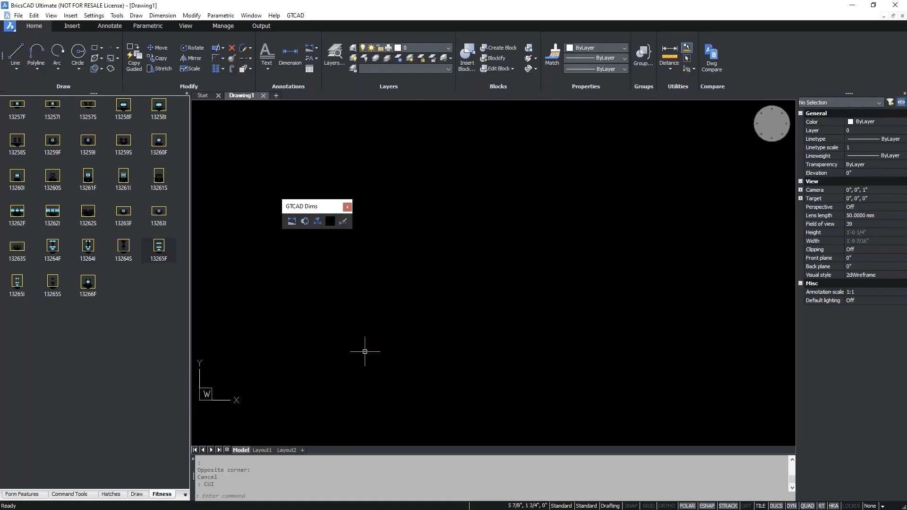
# - In BricsCAD, open the PlotConfig folder with PLOTTERMANAGER and paste the copied PC3 file into it
pyautogui.write('PLOTTERMANAGER')
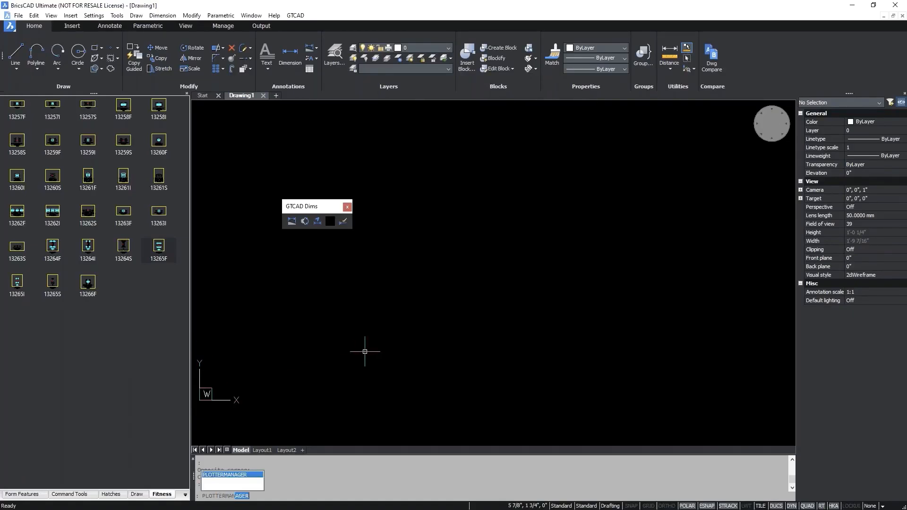
pyautogui.press('Return')
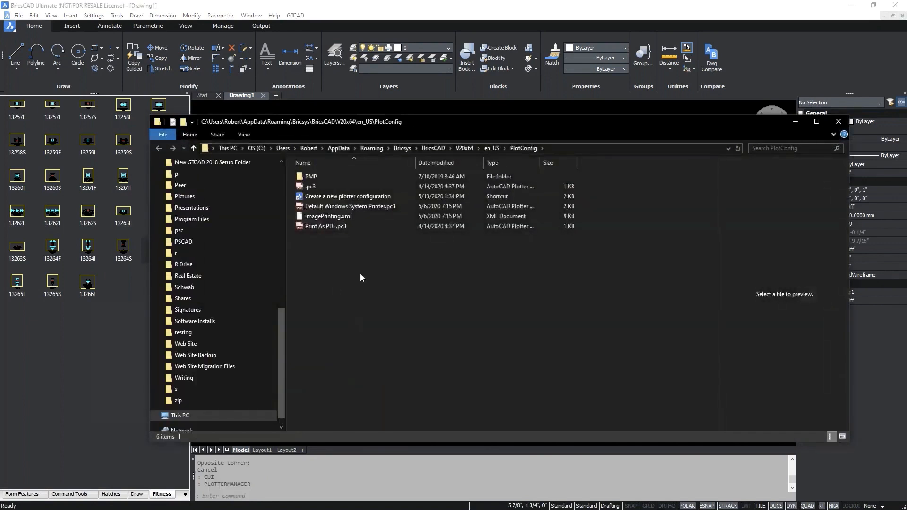
pyautogui.rightClick(317, 260)
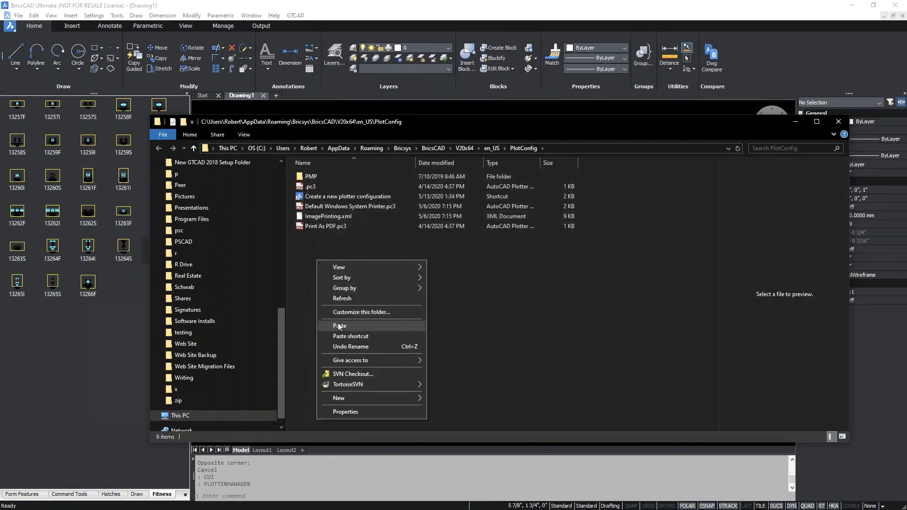
pyautogui.click(362, 326)
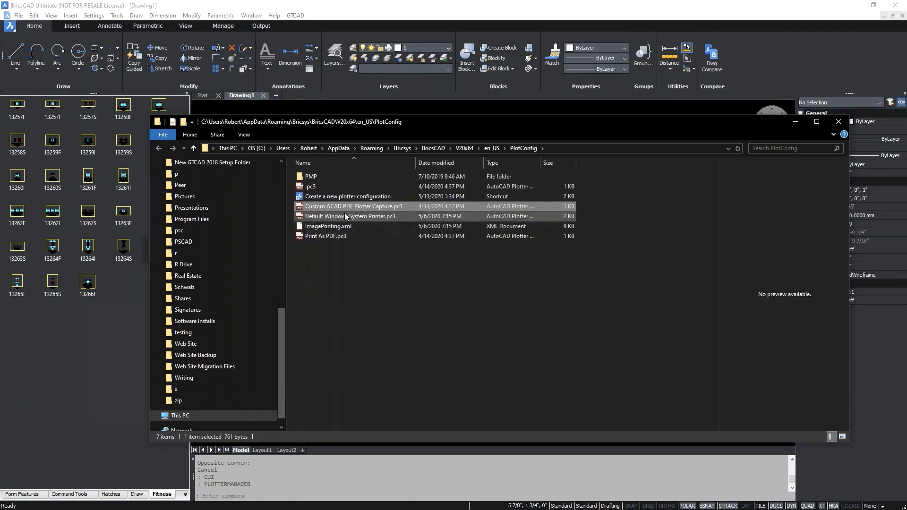
# - Rename the pasted plotter file as Custom BricsCAD PDF Plotter Capture.pc3 and return to the BricsCAD drawing
pyautogui.rightClick(334, 208)
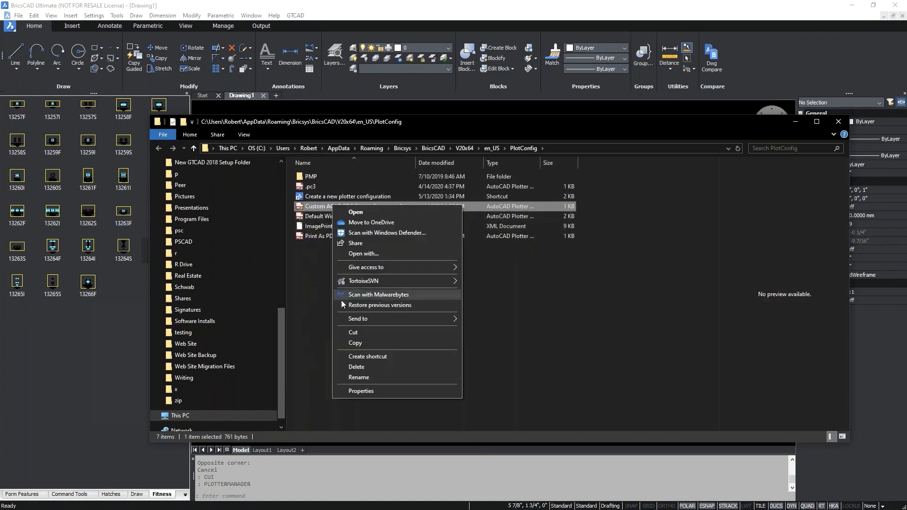
pyautogui.click(359, 377)
pyautogui.click(333, 208)
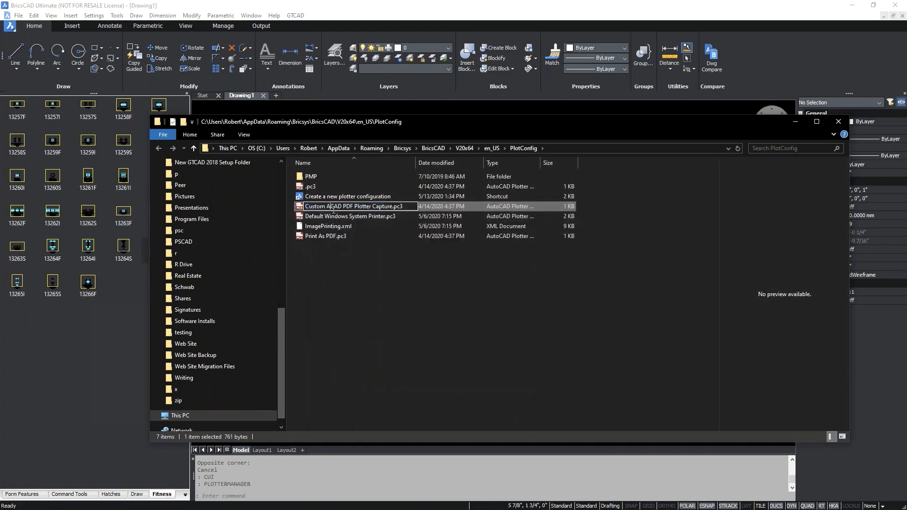
pyautogui.press('BackSpace')
pyautogui.write('Brics')
pyautogui.click(347, 262)
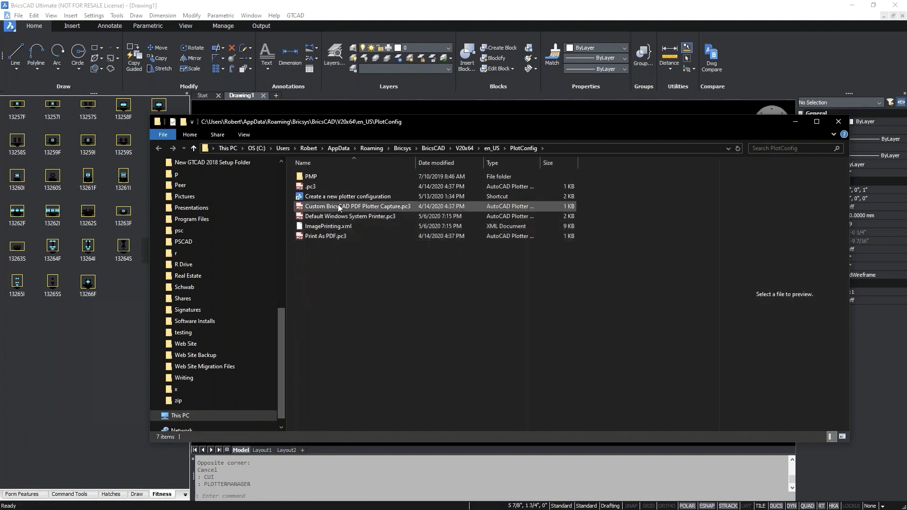
pyautogui.click(86, 407)
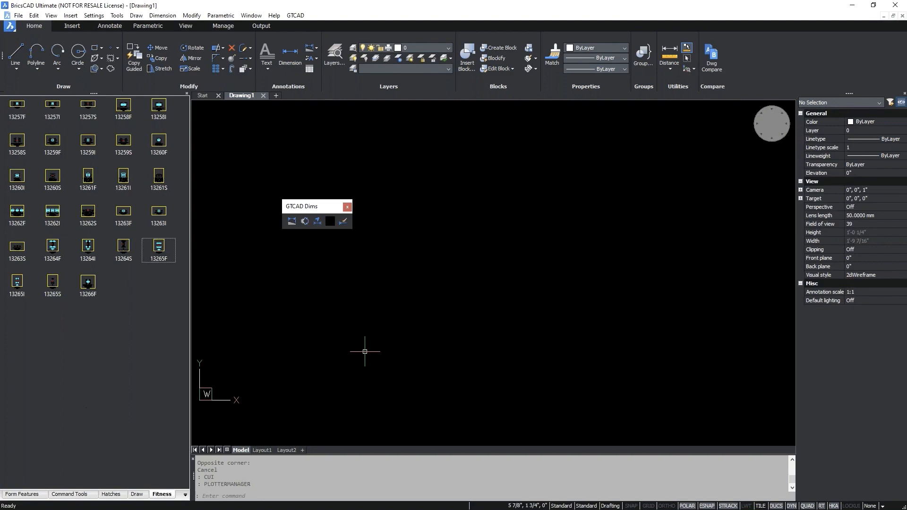
# - Start the Plot command, check the available printer configurations for the custom PC3 file, and close the dialog without printing
pyautogui.click(225, 495)
pyautogui.write('plot')
pyautogui.press('Return')
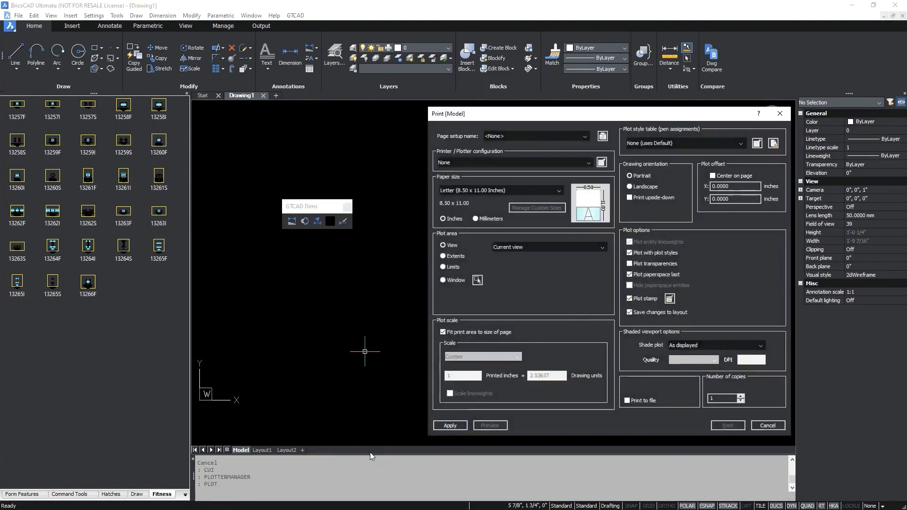
pyautogui.click(588, 163)
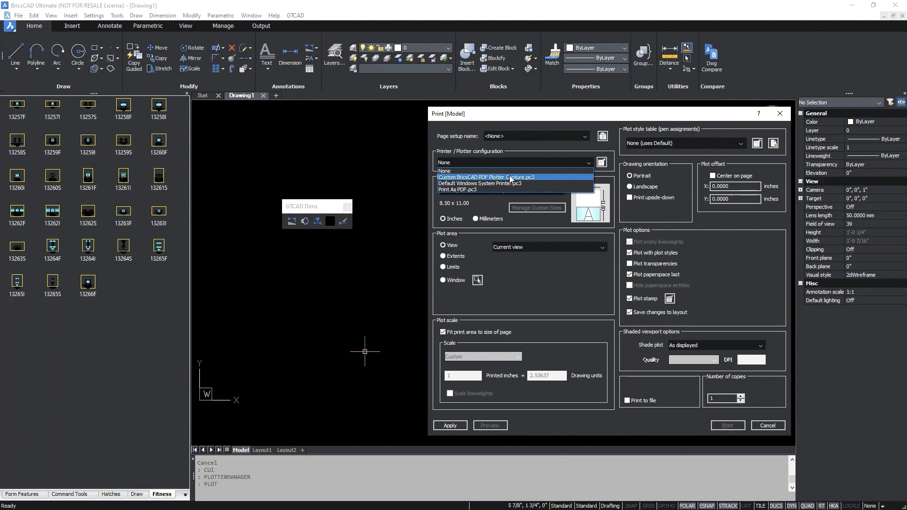
pyautogui.click(779, 115)
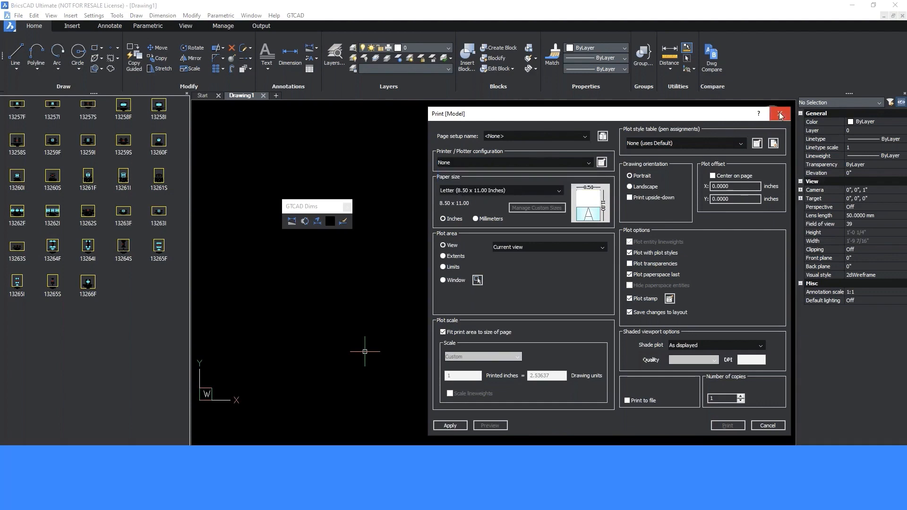